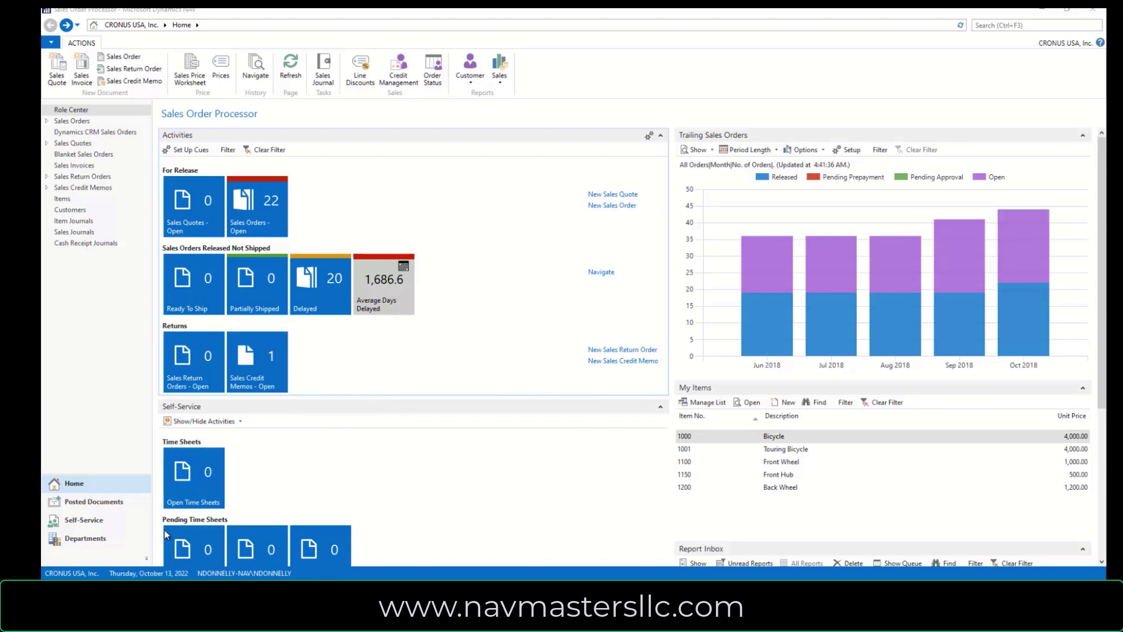
Open the Sales Orders list under Sales & Marketing > Order Processing.
left_click(85, 539)
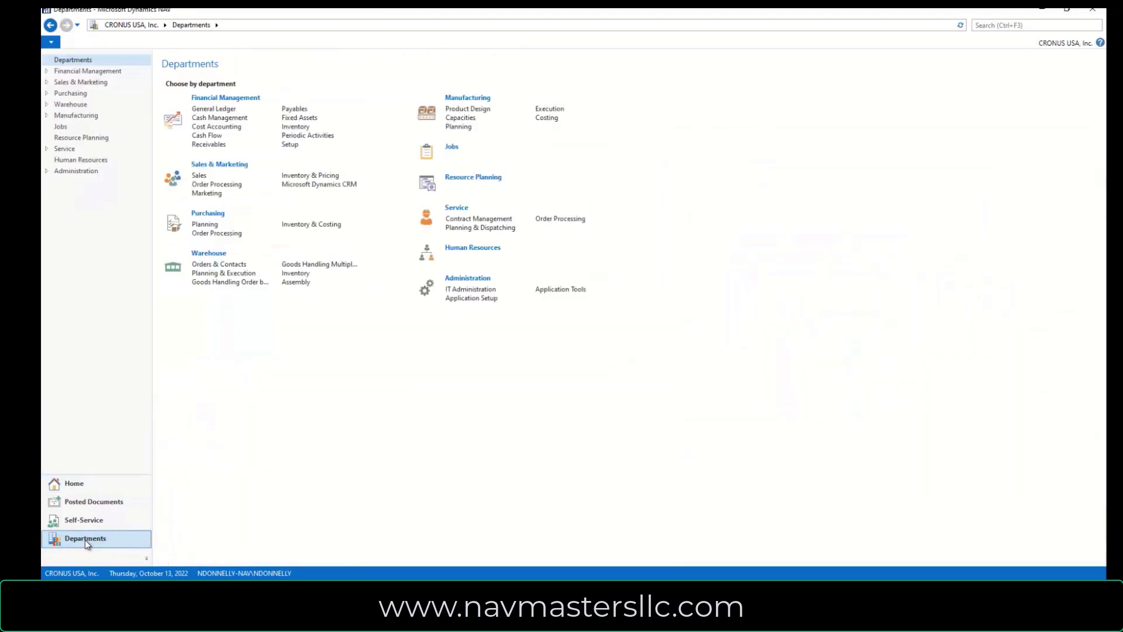
left_click(232, 186)
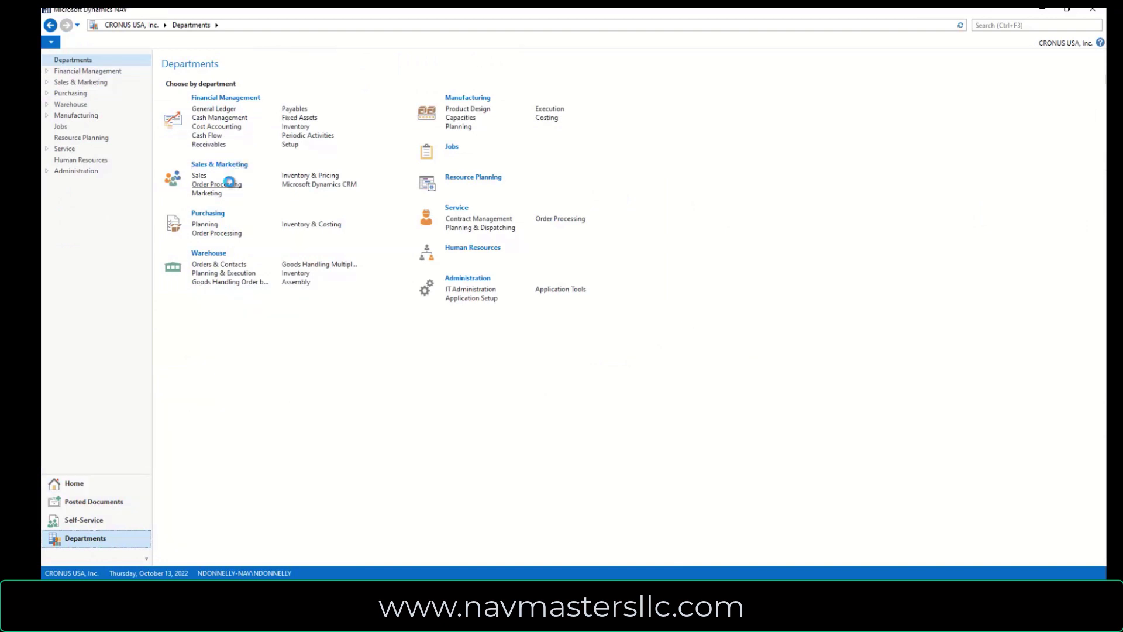
left_click(205, 125)
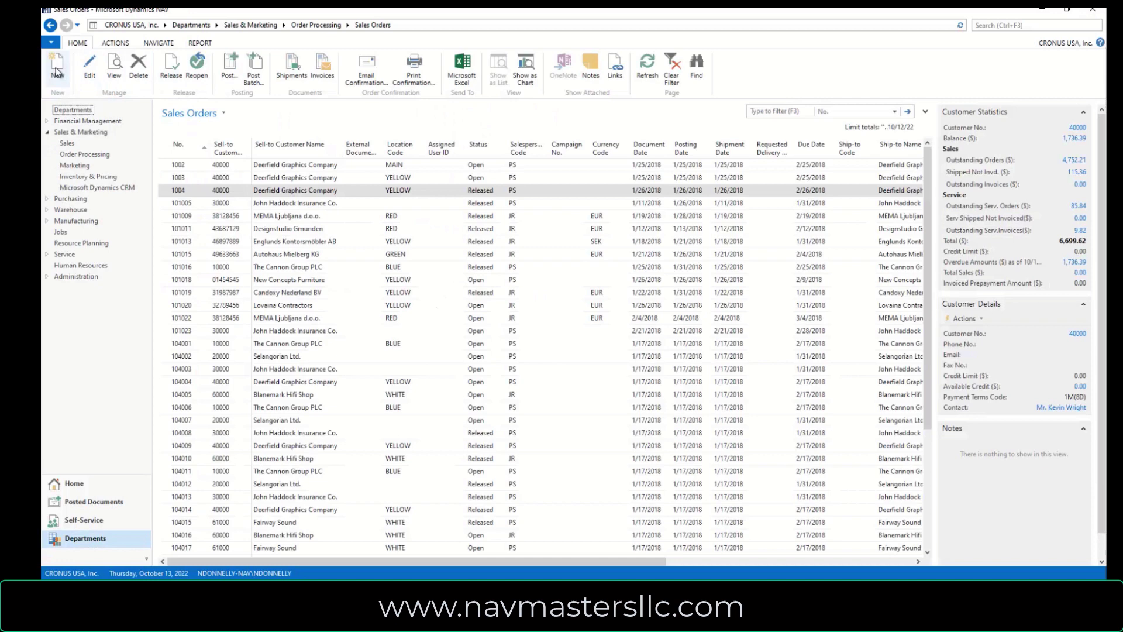
Create a new sales order for customer Fairway Sound so its details and terms fill in.
left_click(59, 65)
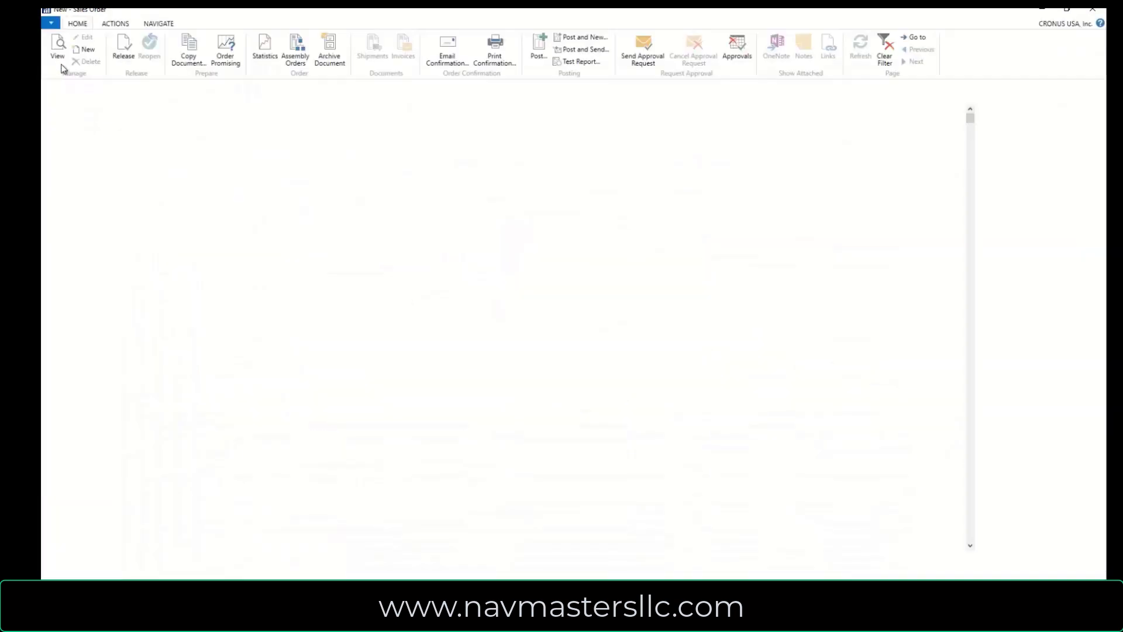
left_click(242, 146)
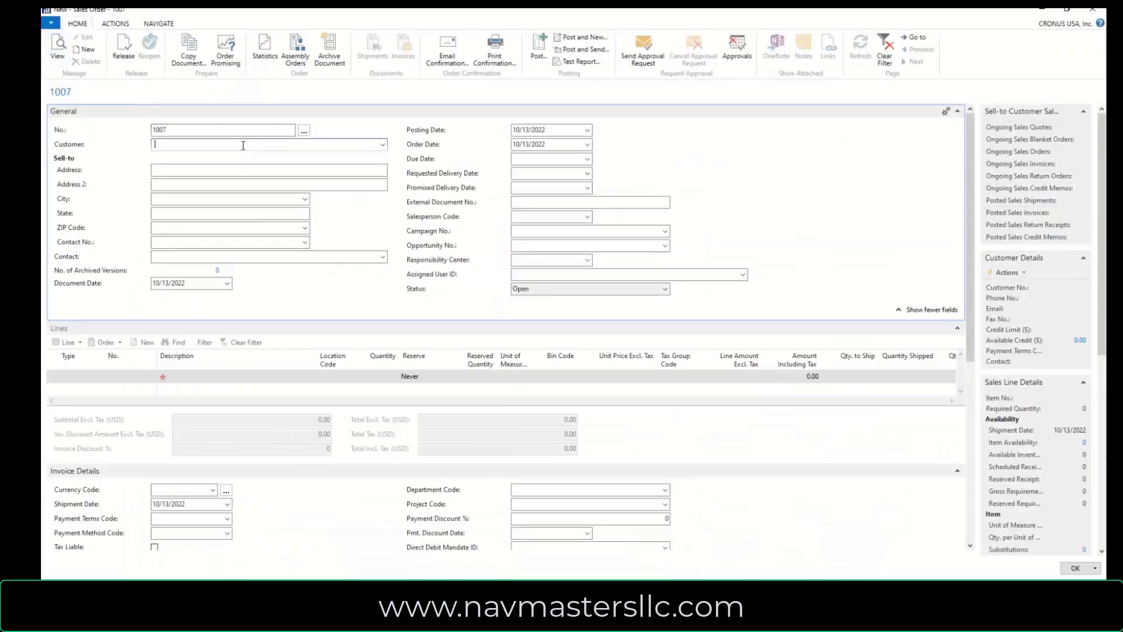
type("61000")
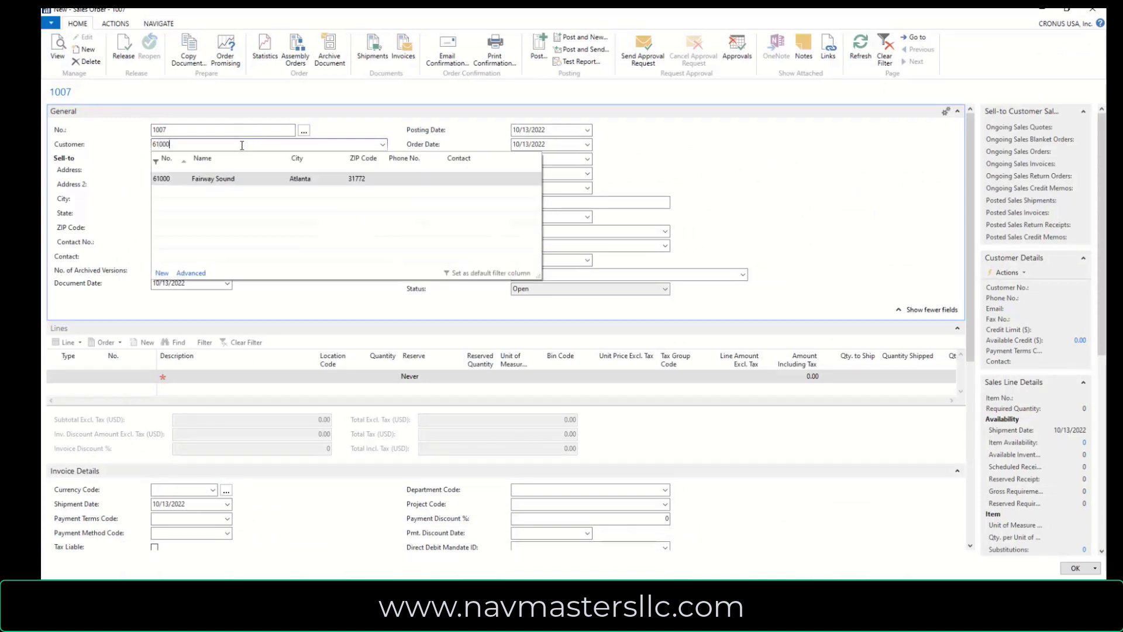
key("Tab")
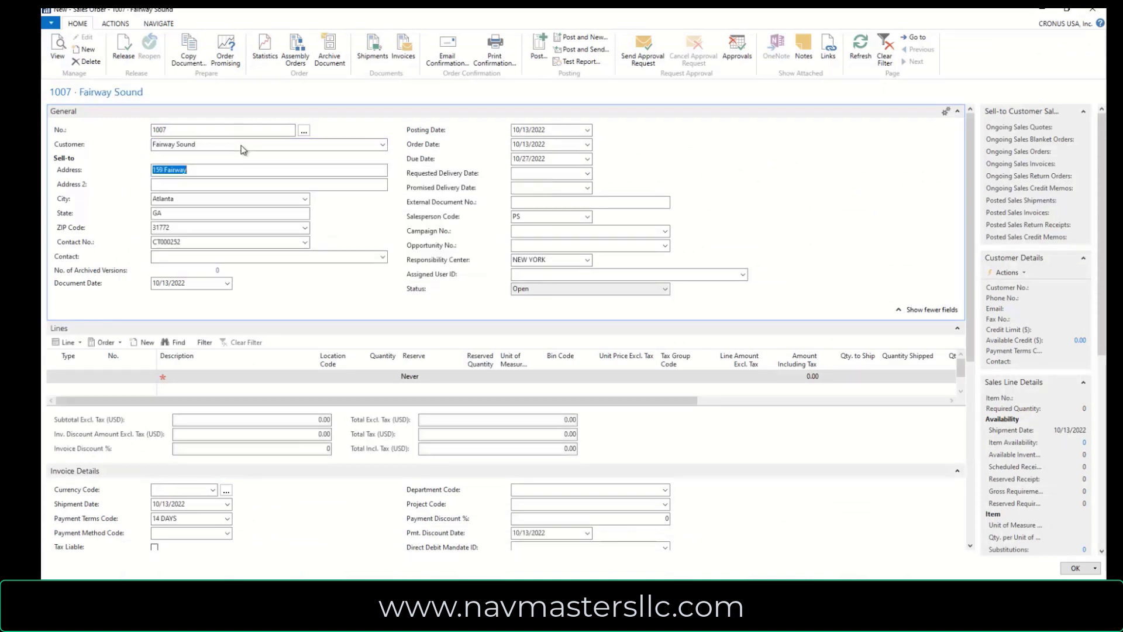
Add an Item line for 1920-S, ANTWERP Conference Table, with quantity 1.
scroll(341, 304, "down", 1)
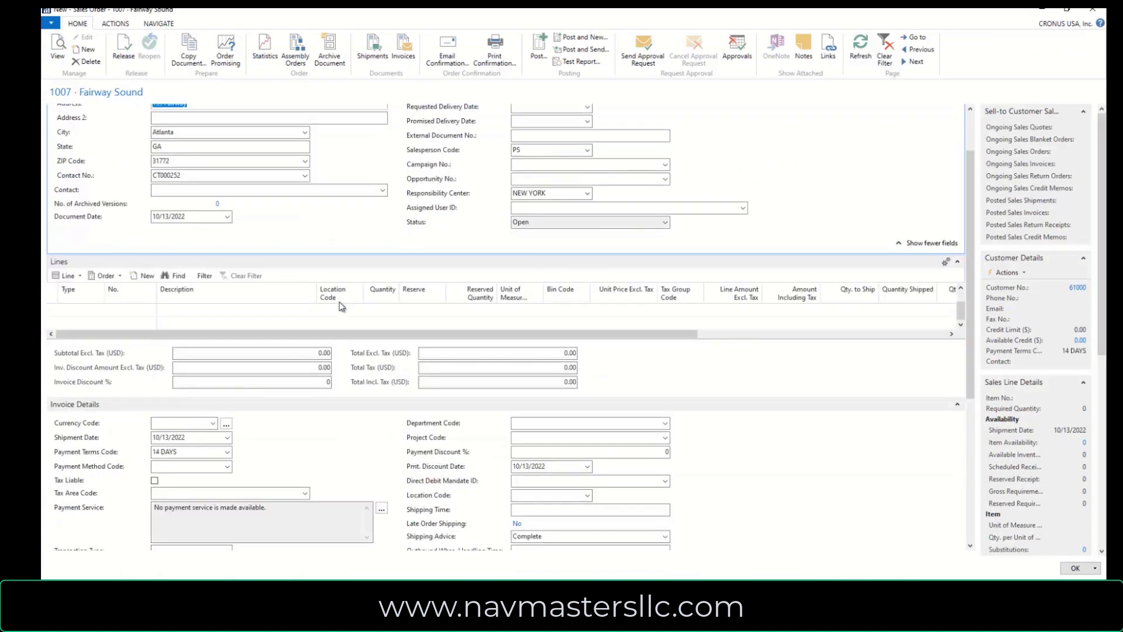
left_click(87, 312)
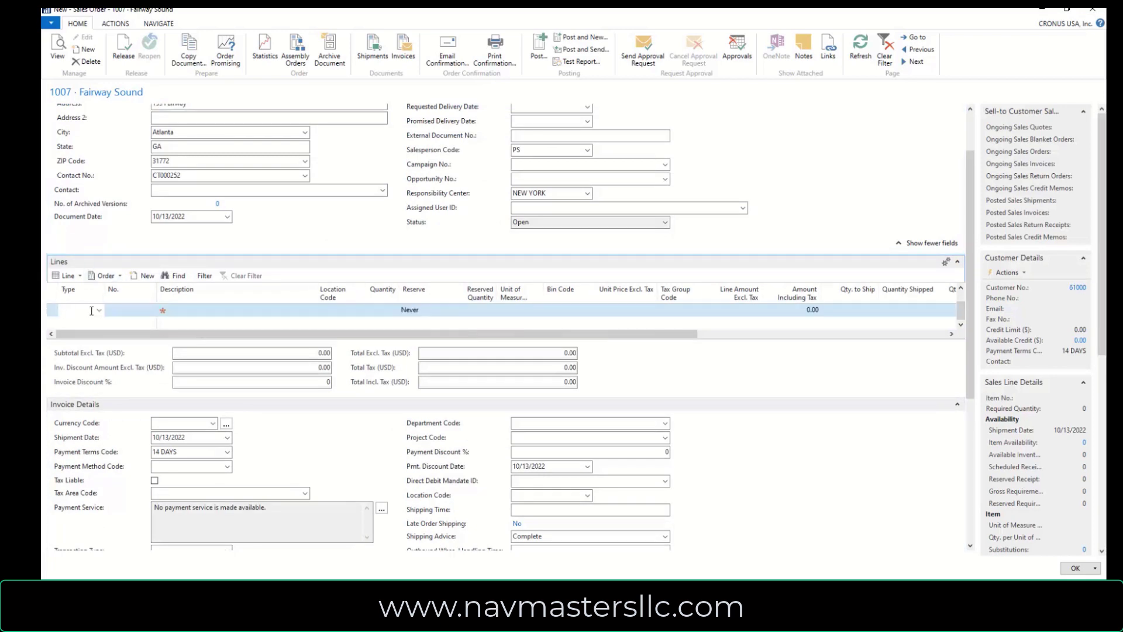
left_click(100, 312)
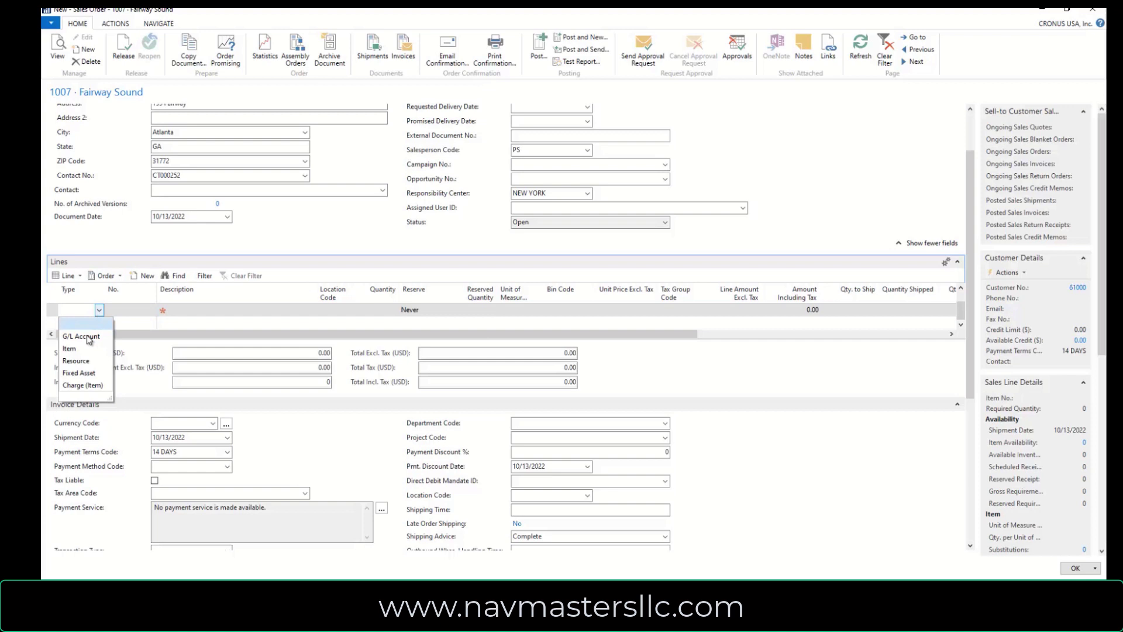
left_click(71, 347)
left_click(142, 311)
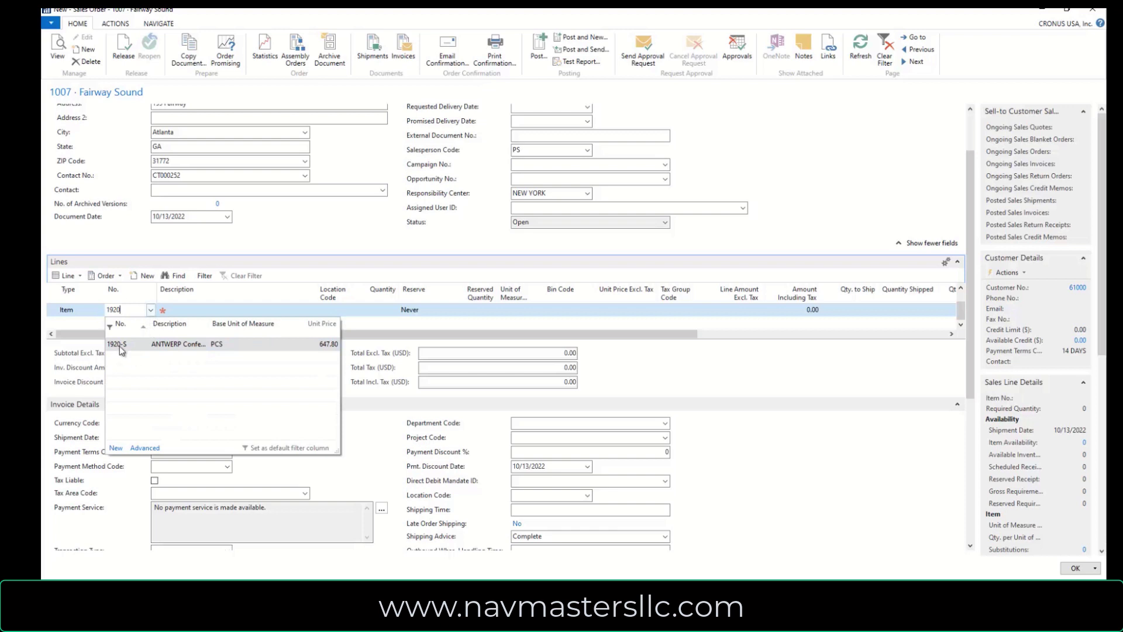
left_click(120, 345)
key("Tab")
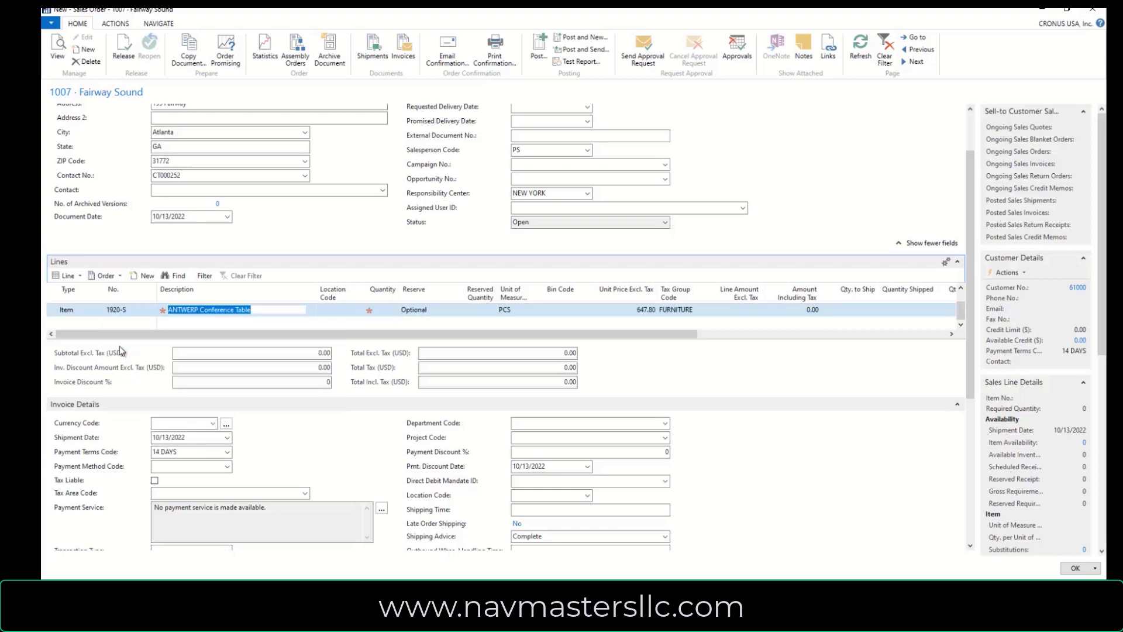
key("Tab")
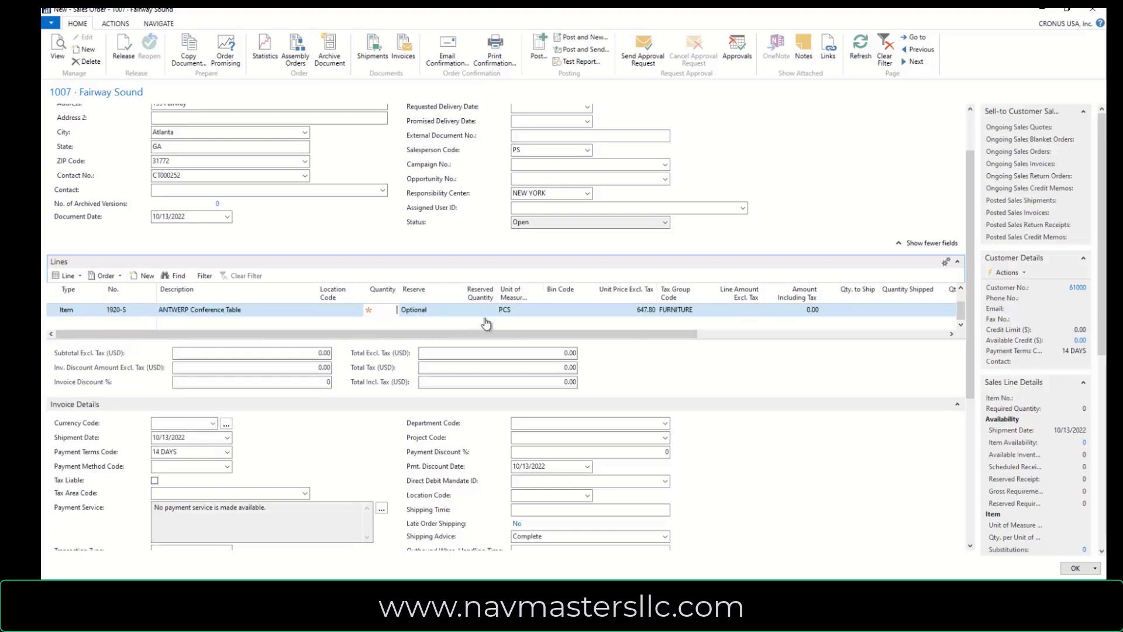
key("Tab")
key("Tab")
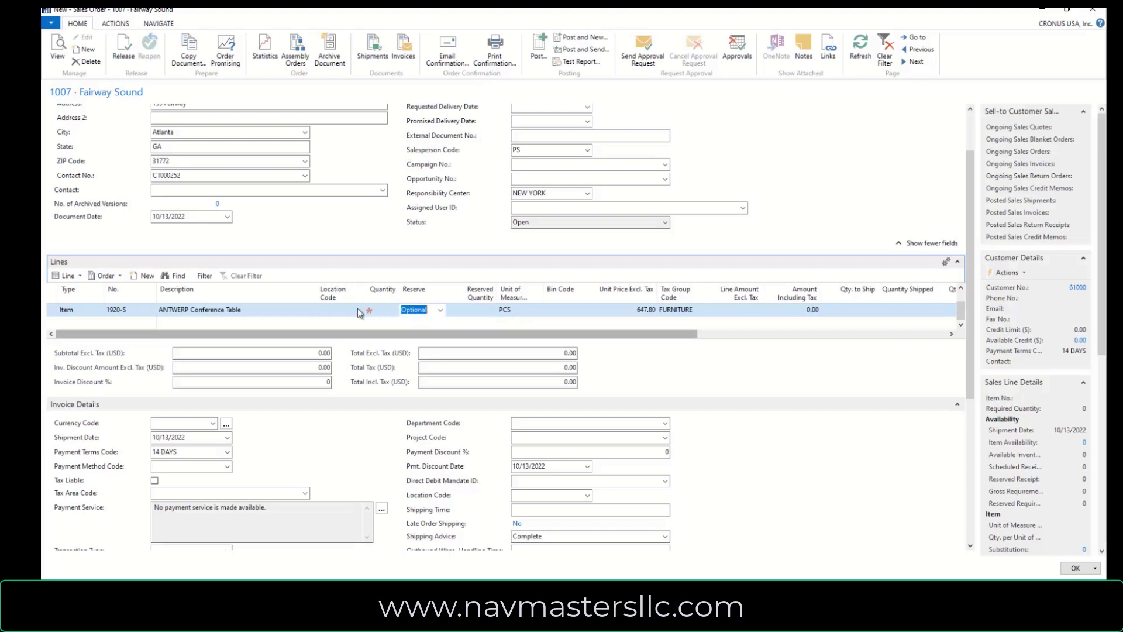
key("Tab")
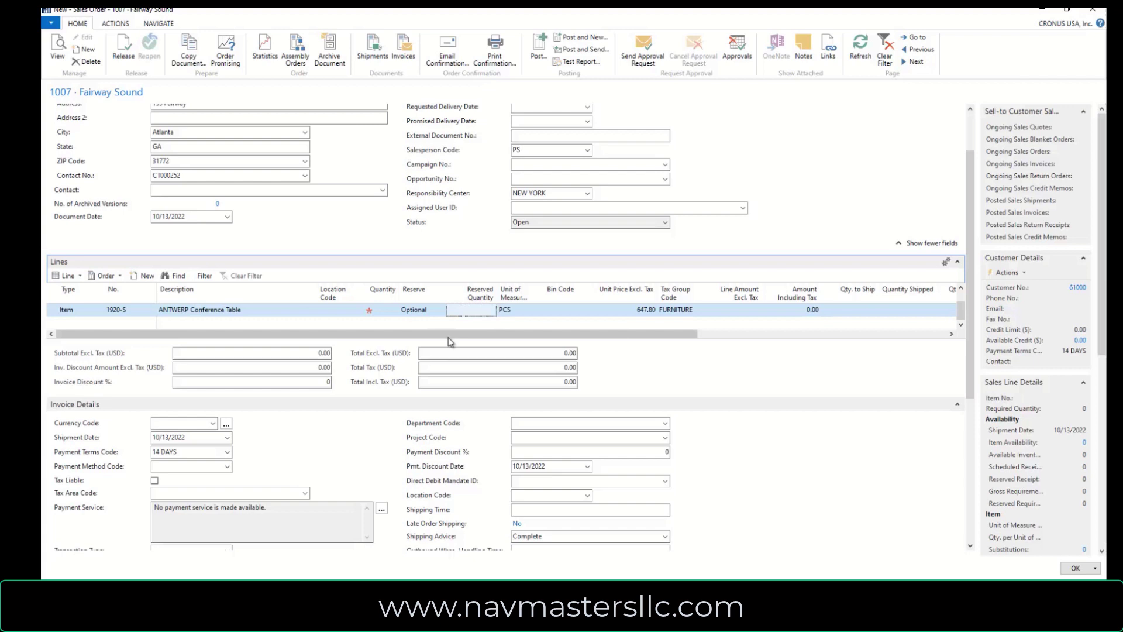
left_click(387, 308)
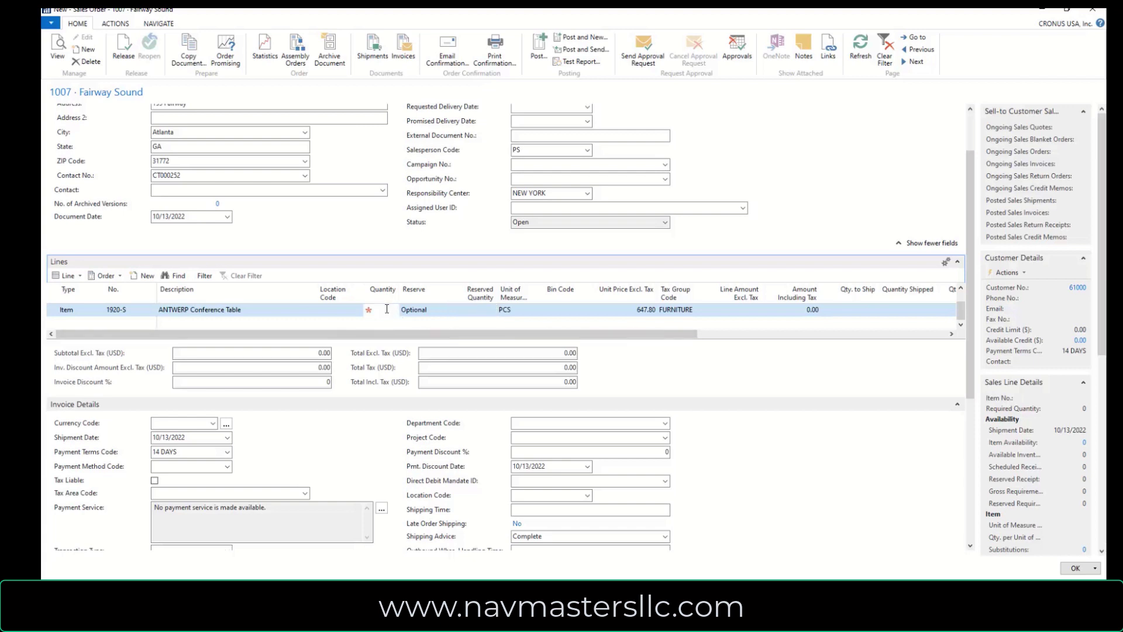
key("Tab")
key("Tab")
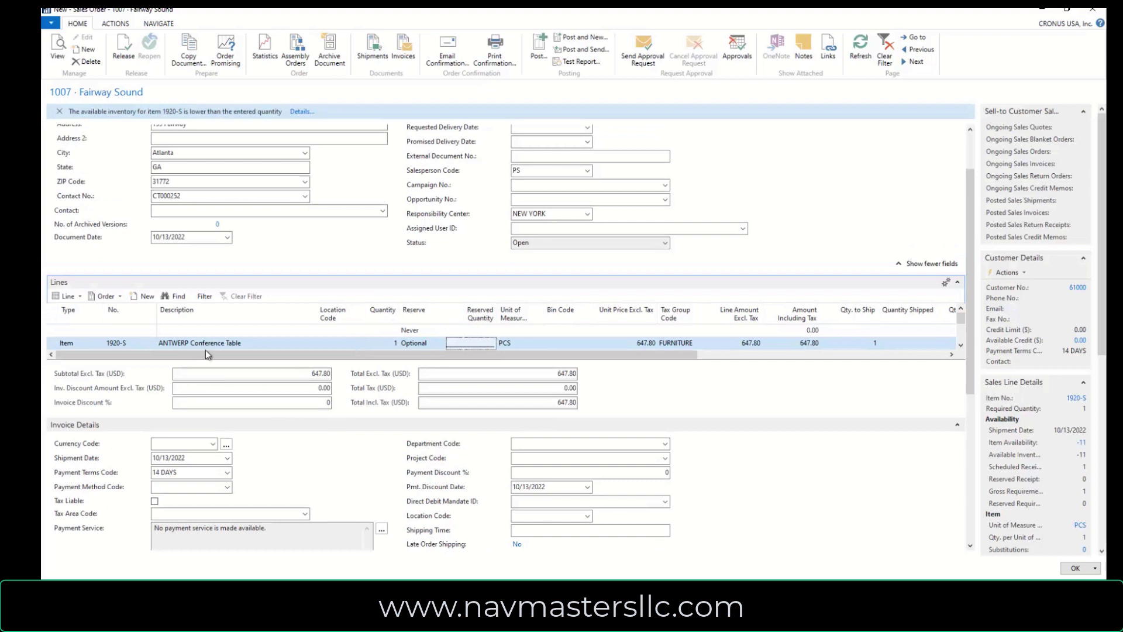
Change the line's Unit Price Excl. Tax to 1,000.00.
left_click(610, 343)
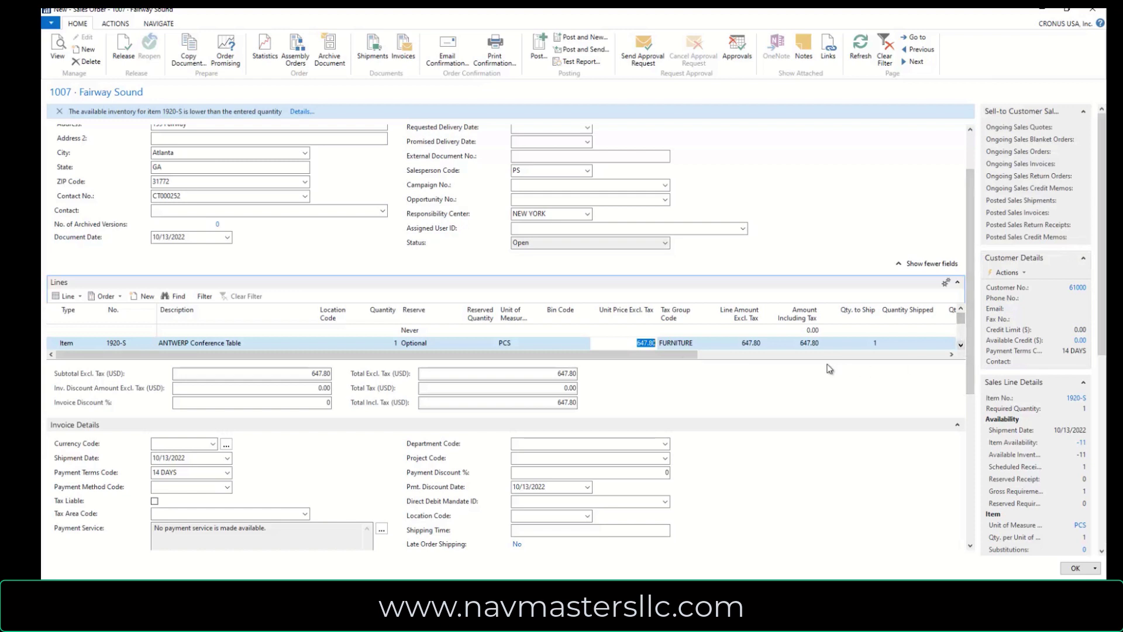
type("1,000")
key("Tab")
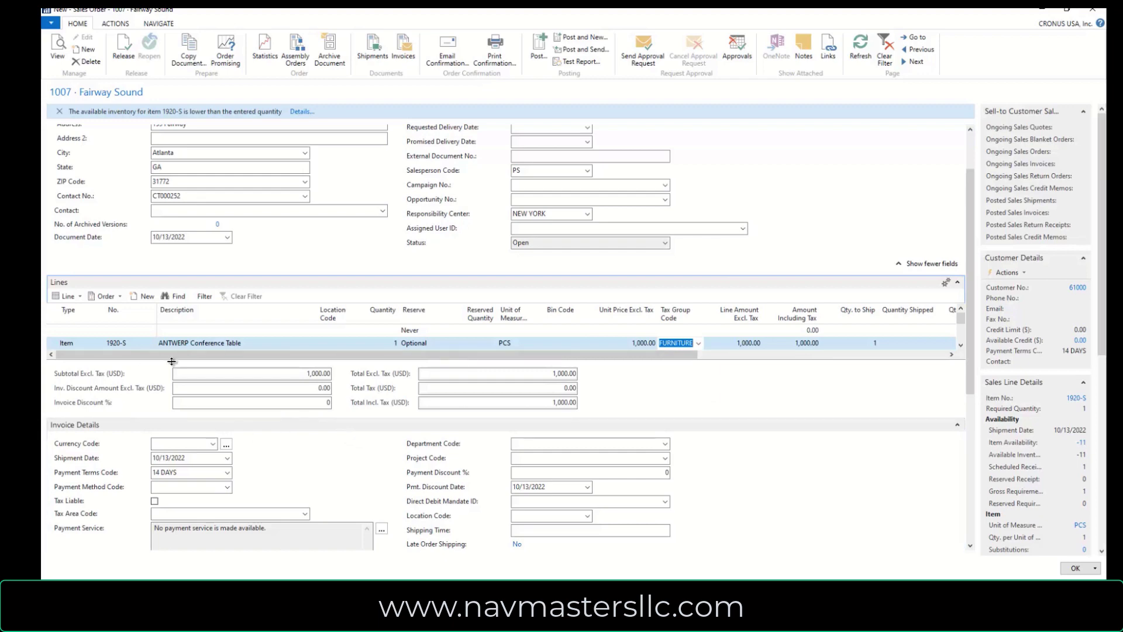
scroll(172, 361, "up", 3)
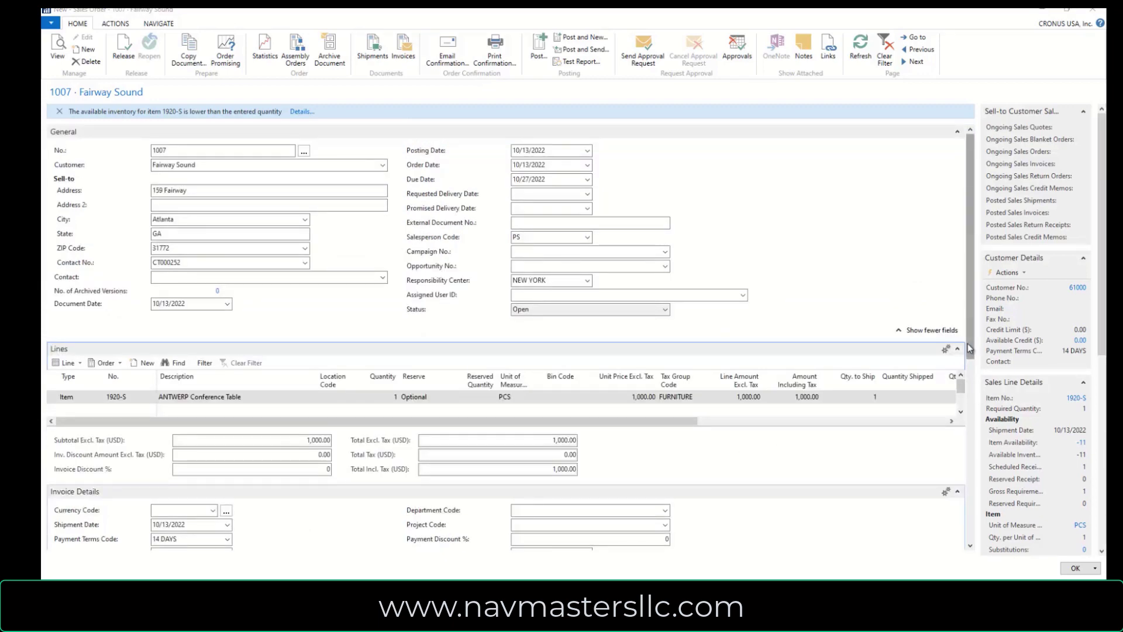
left_click_drag(968, 349, 963, 460)
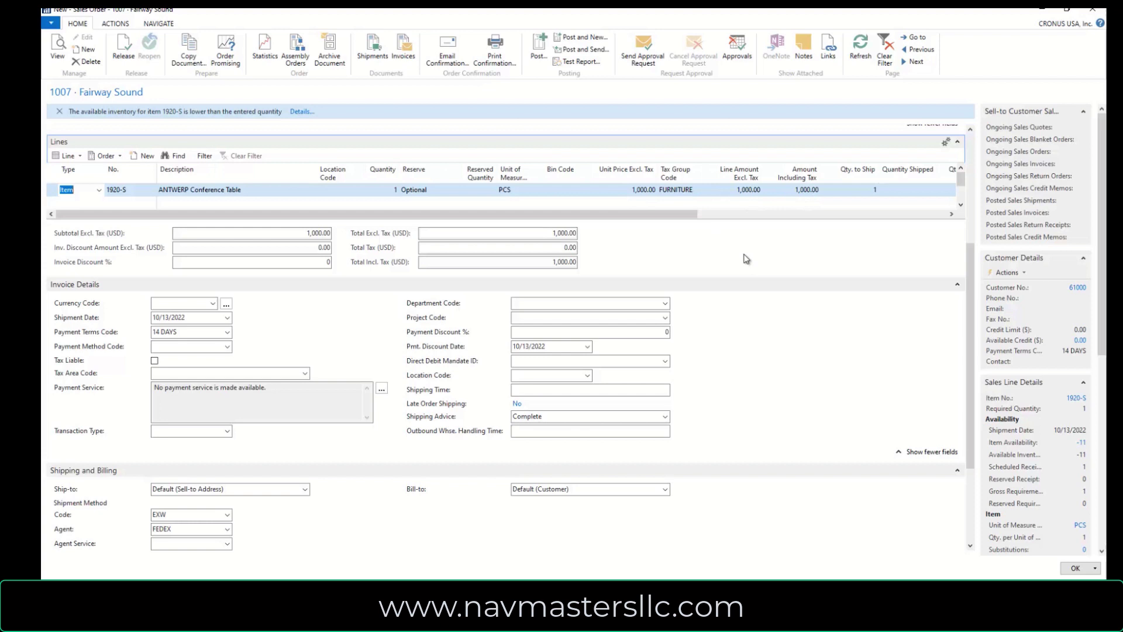
left_click_drag(973, 293, 972, 383)
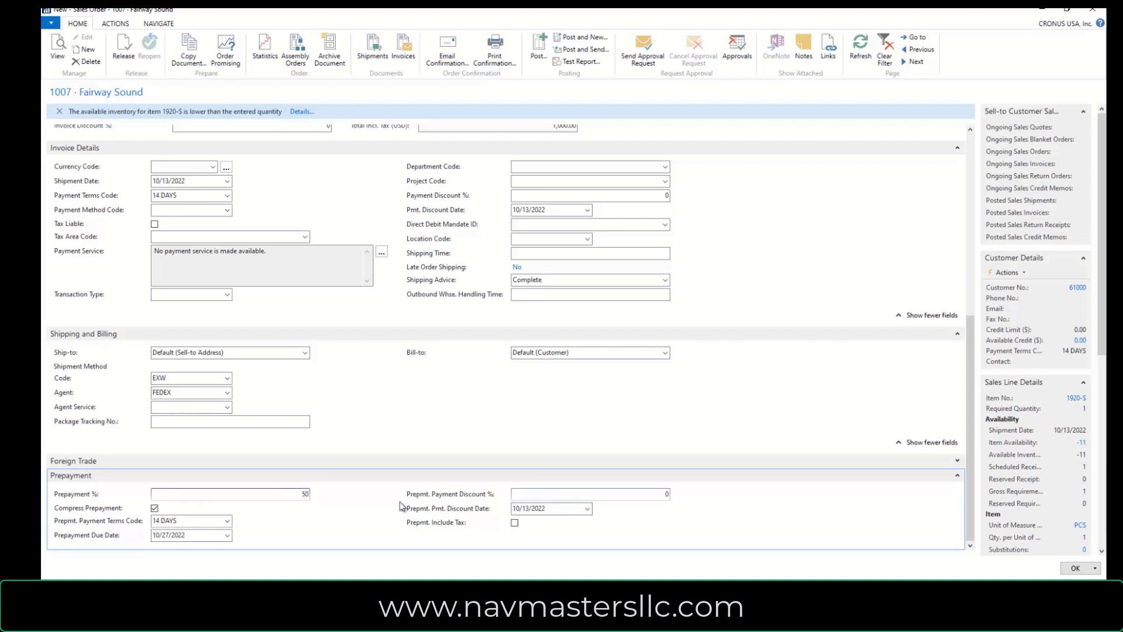
left_click(516, 496)
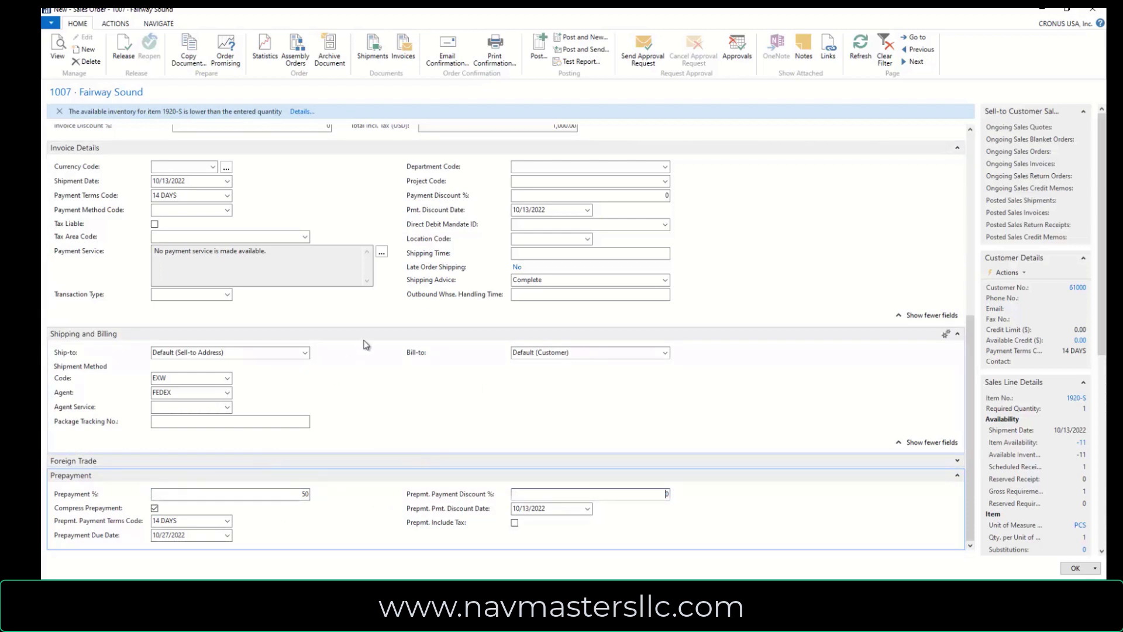
scroll(365, 346, "up", 2)
scroll(369, 287, "up", 4)
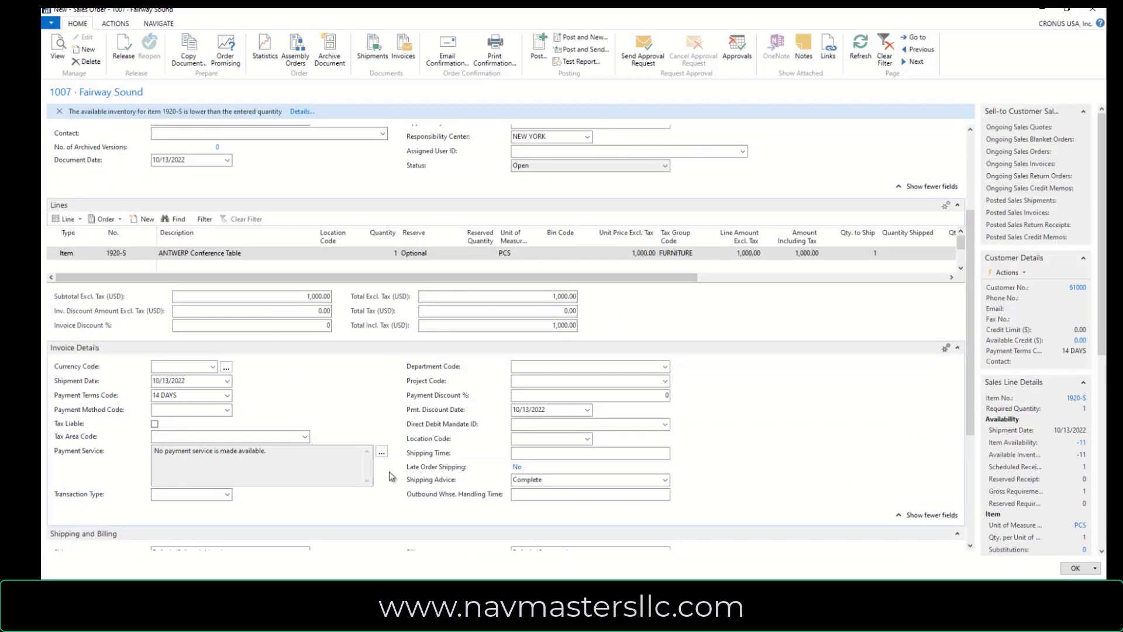
scroll(352, 521, "up", 2)
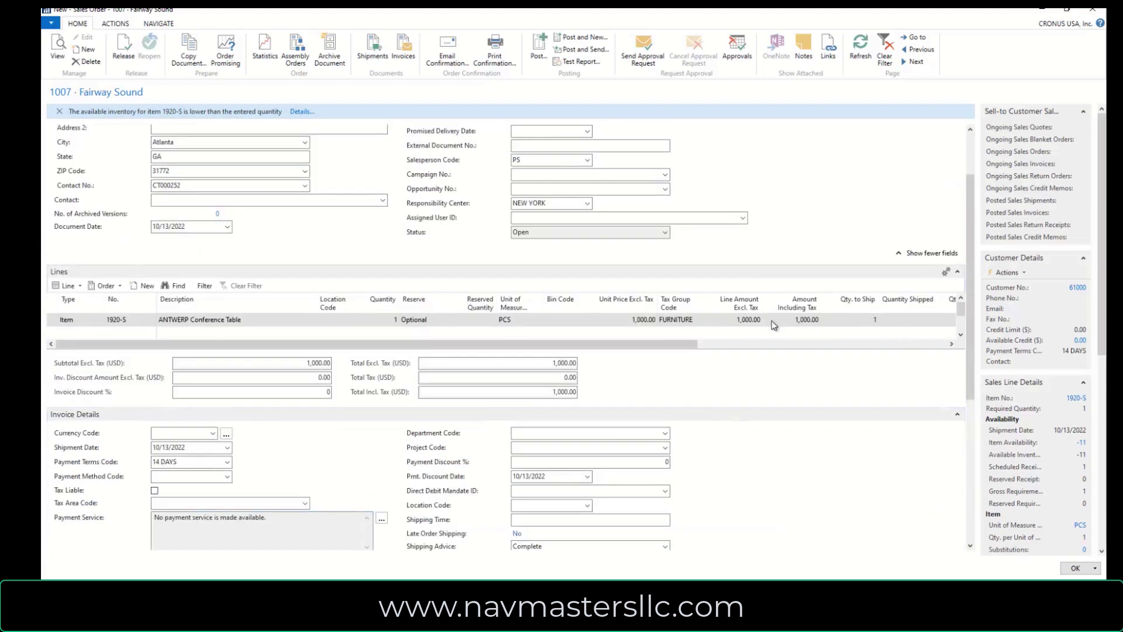
scroll(774, 326, "up", 1)
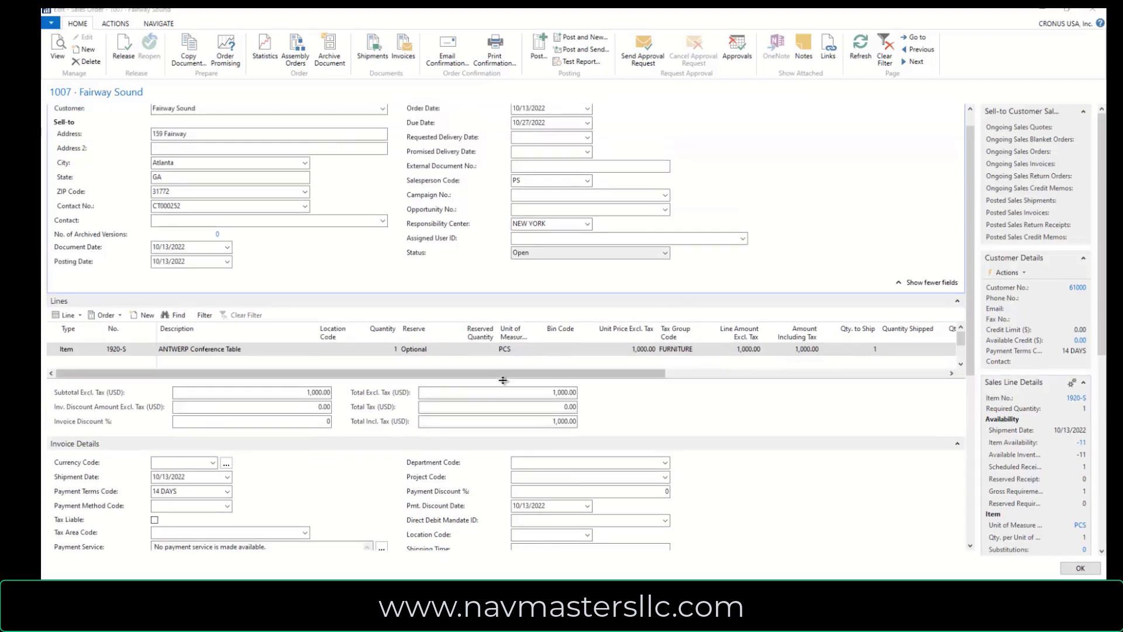
left_click_drag(509, 377, 676, 394)
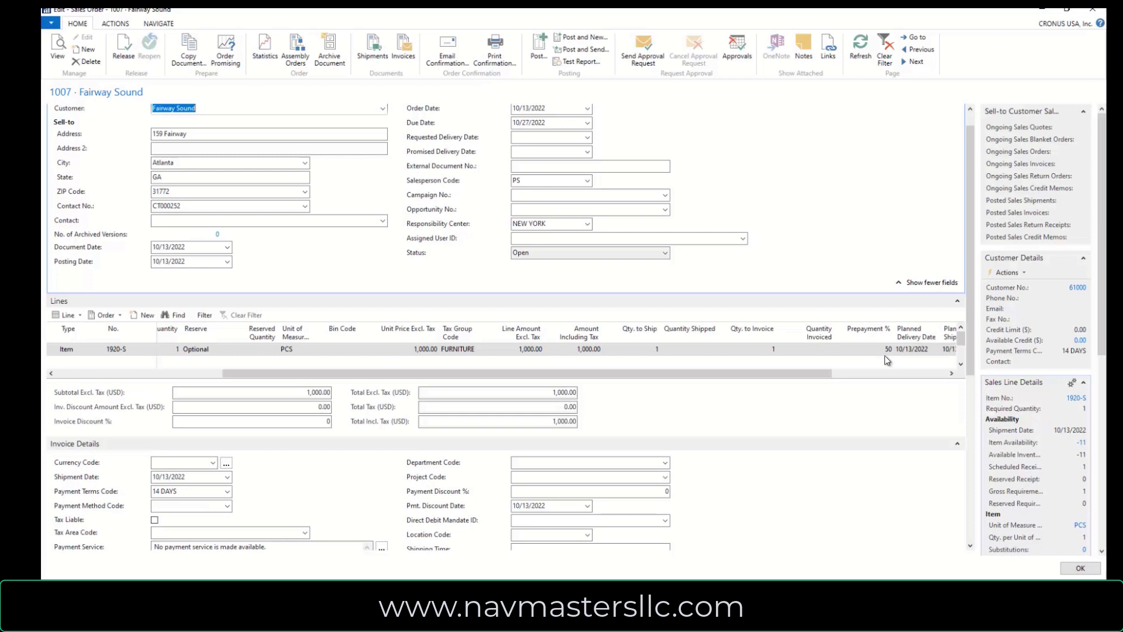
left_click_drag(828, 377, 603, 382)
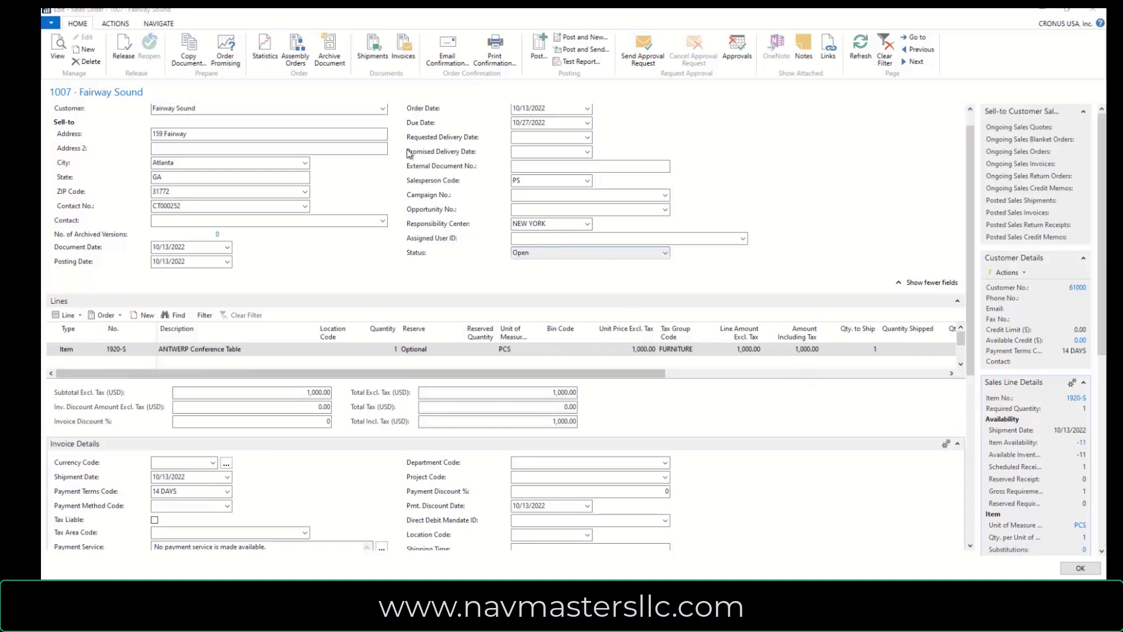
Post the prepayment invoice for order 1007, setting its status to Pending Prepayment.
left_click(129, 23)
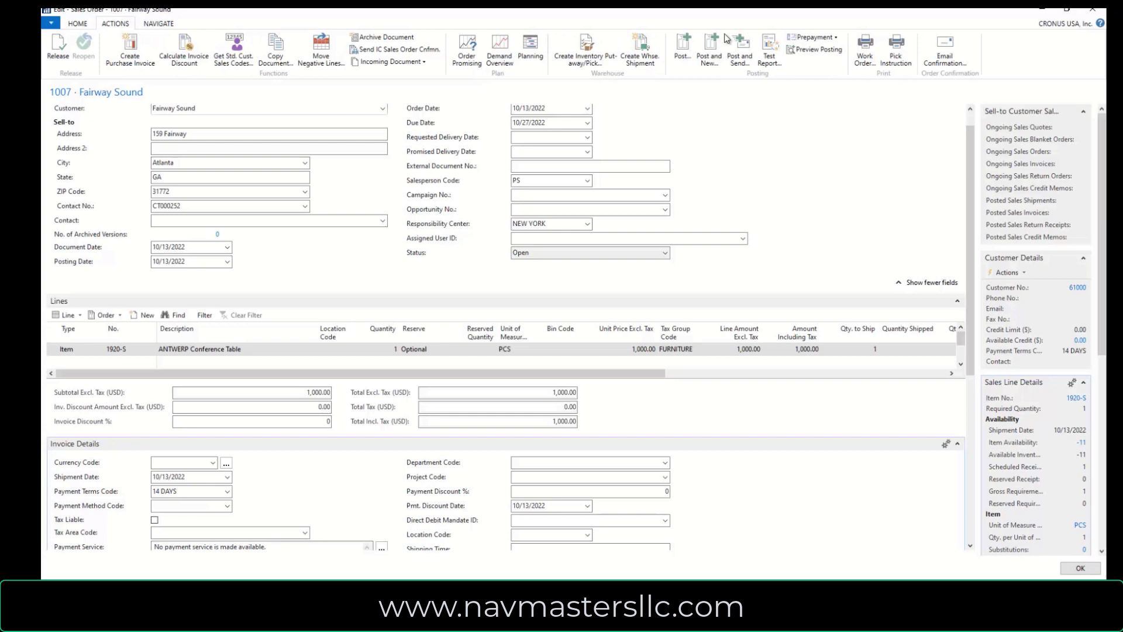
left_click(836, 38)
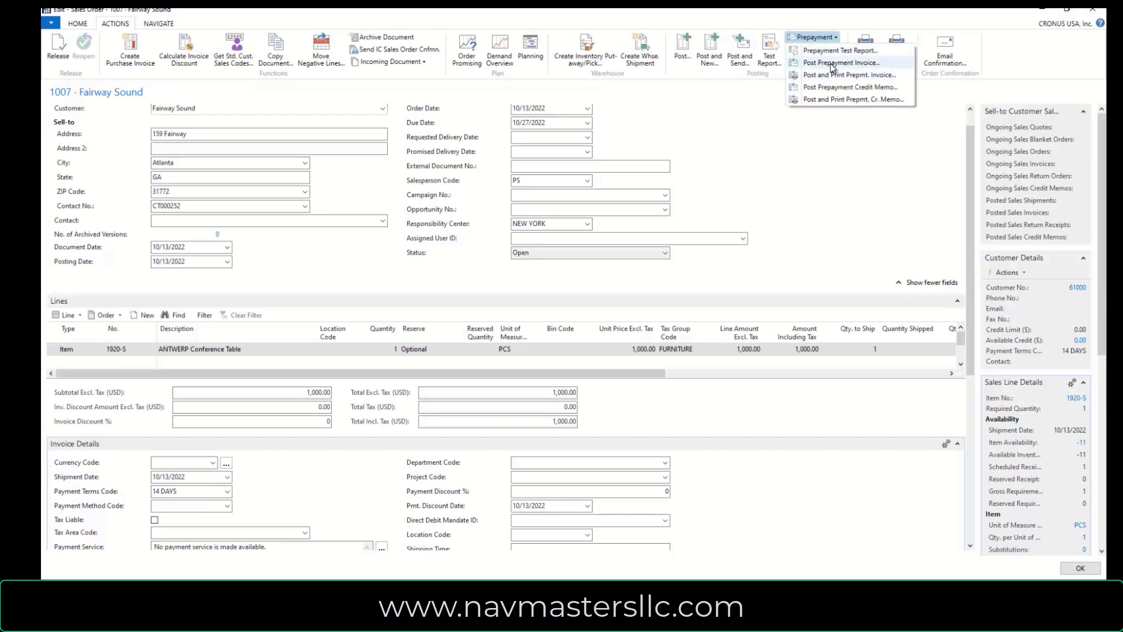
left_click(830, 63)
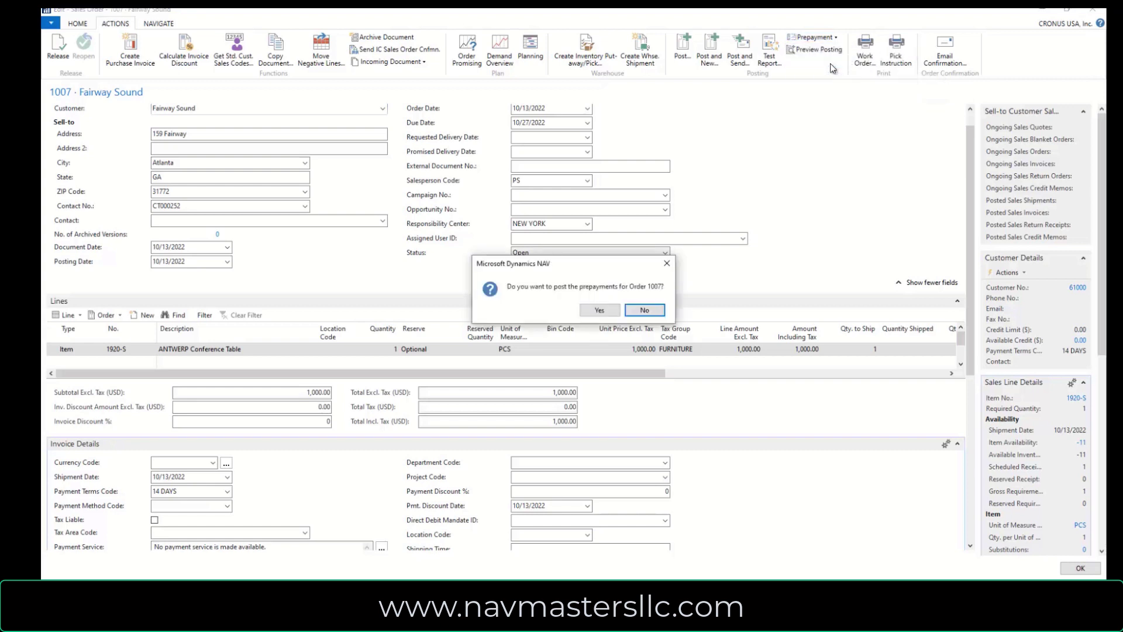
left_click(600, 310)
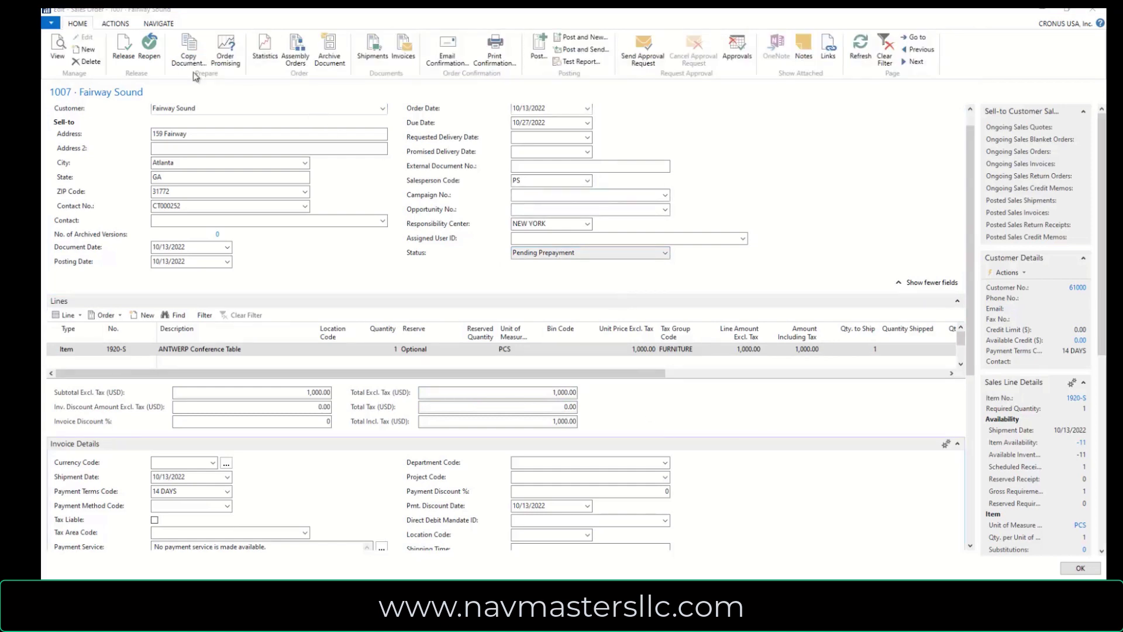
Open posted prepayment invoice 103036 from the order's related prepayment invoices.
left_click(158, 24)
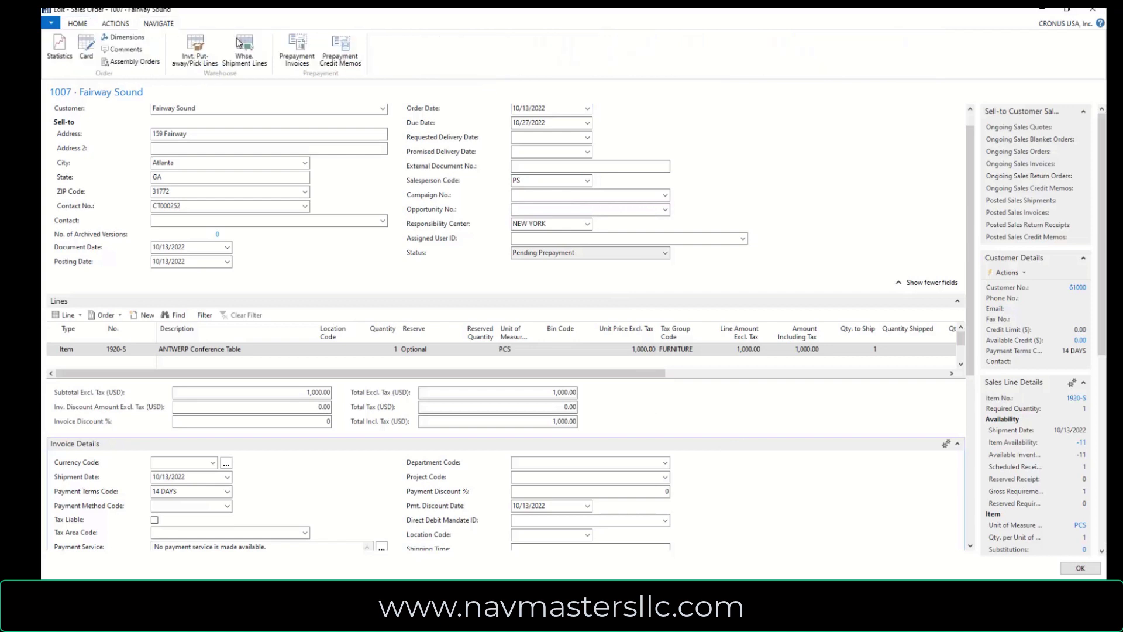
left_click(298, 55)
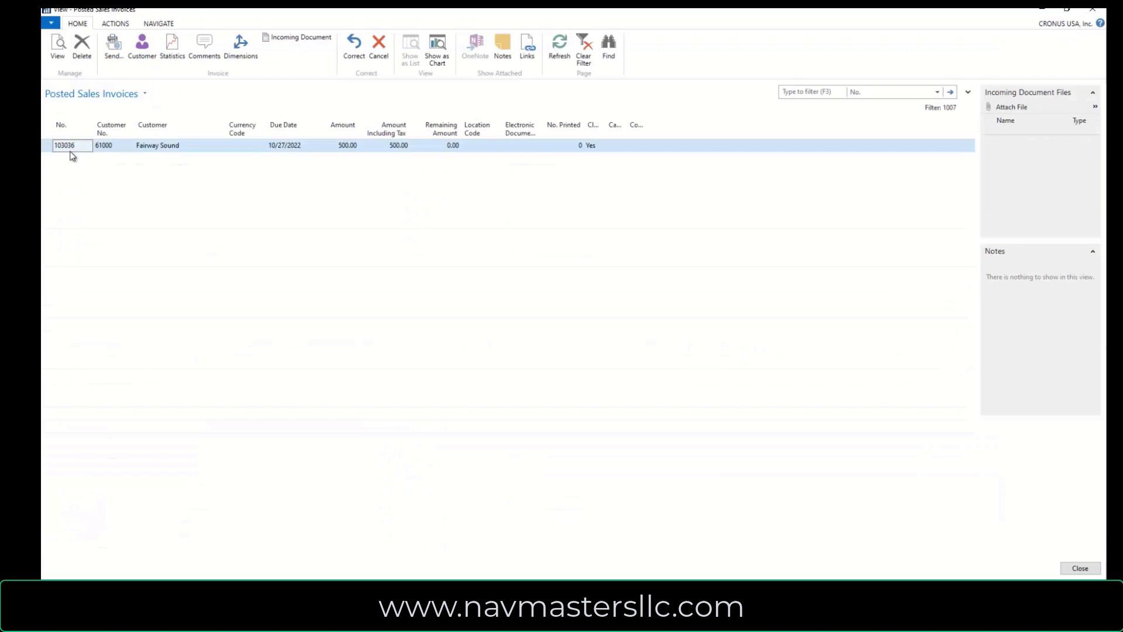
double_click(69, 146)
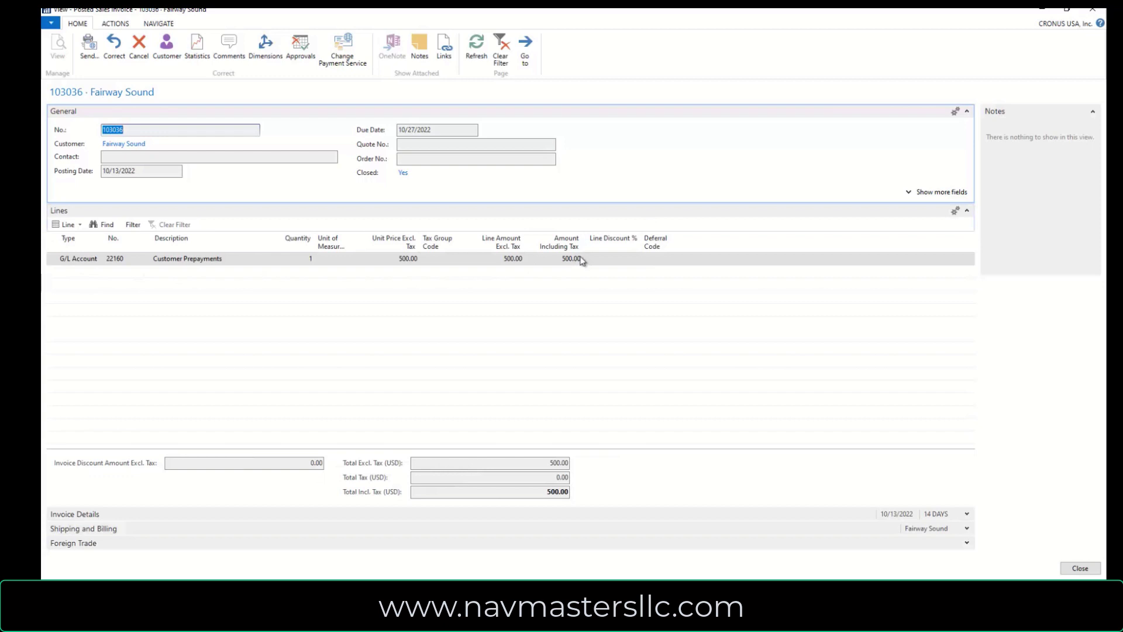
Print-preview invoice 103036 and open the exported document in Word.
left_click(125, 26)
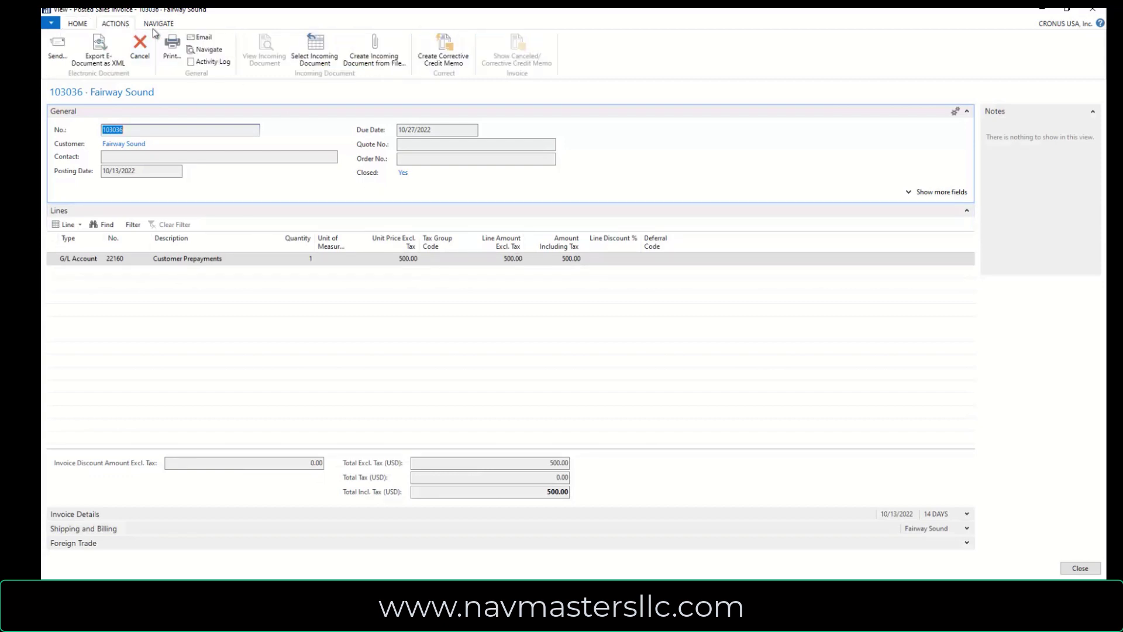
left_click(175, 51)
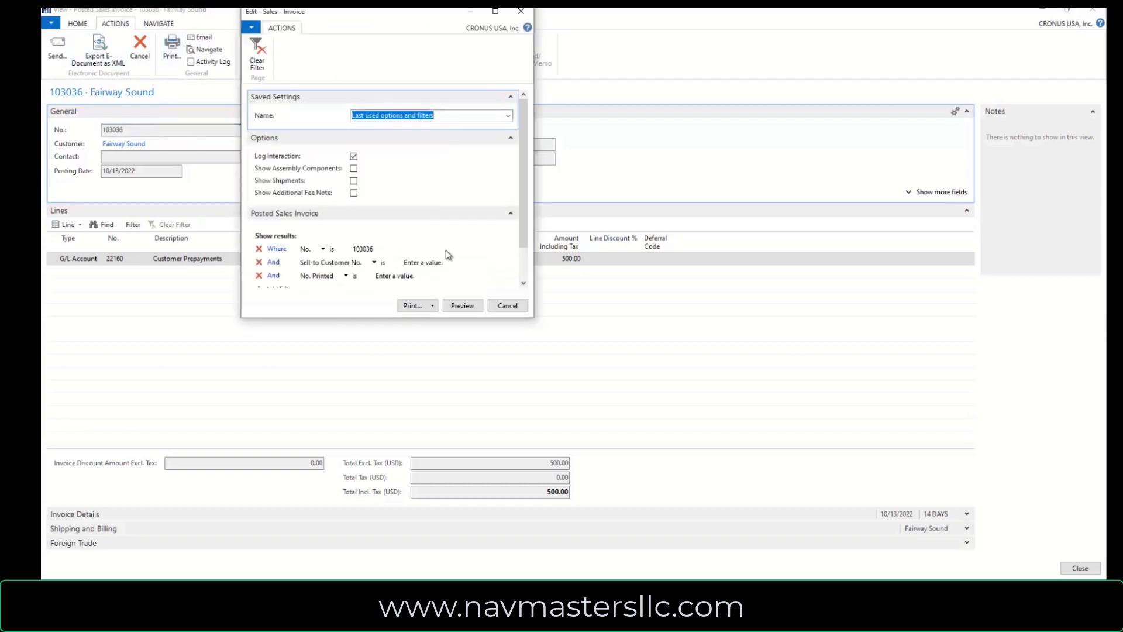
left_click(463, 306)
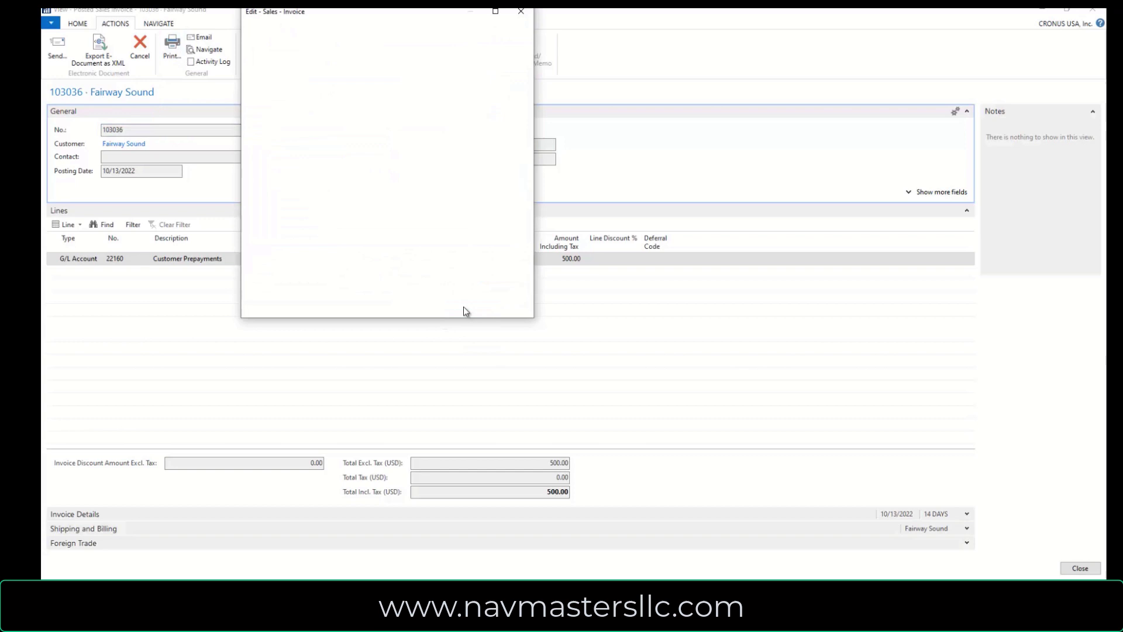
left_click(564, 313)
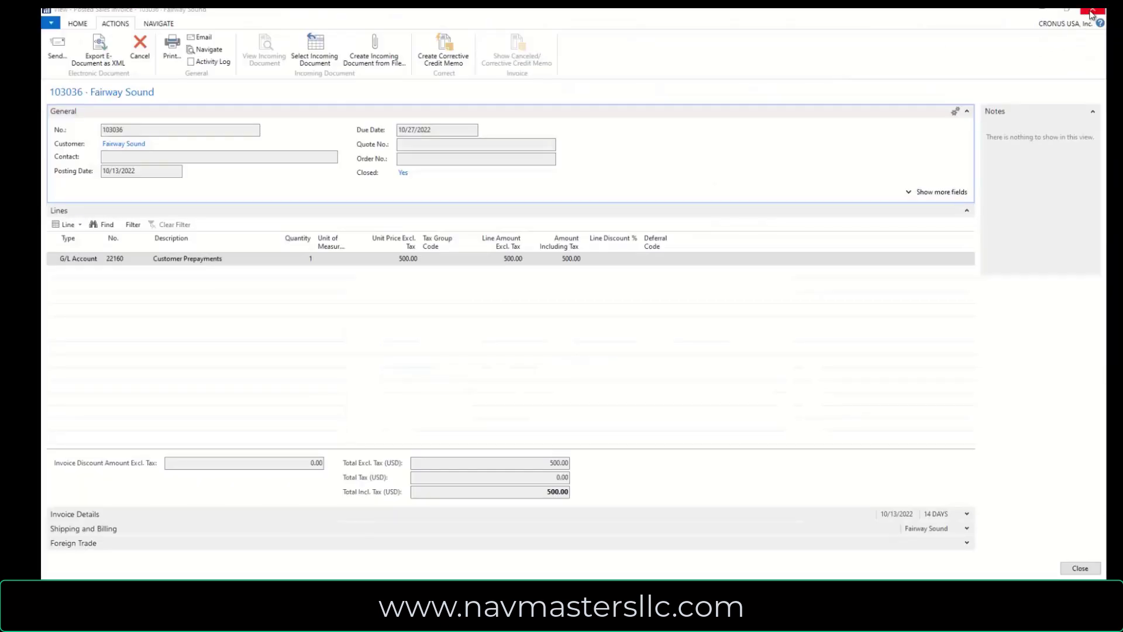
Close invoice 103036 and order 1007, then open Cash Receipt Journals by searching 'cash rec'.
left_click(1092, 12)
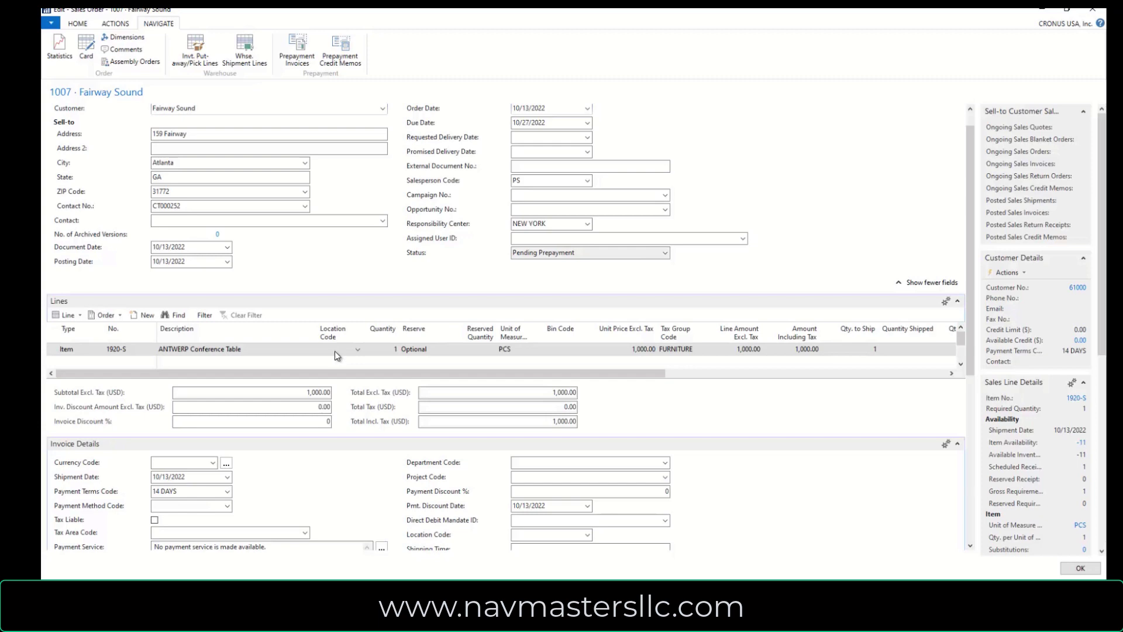
left_click(1045, 11)
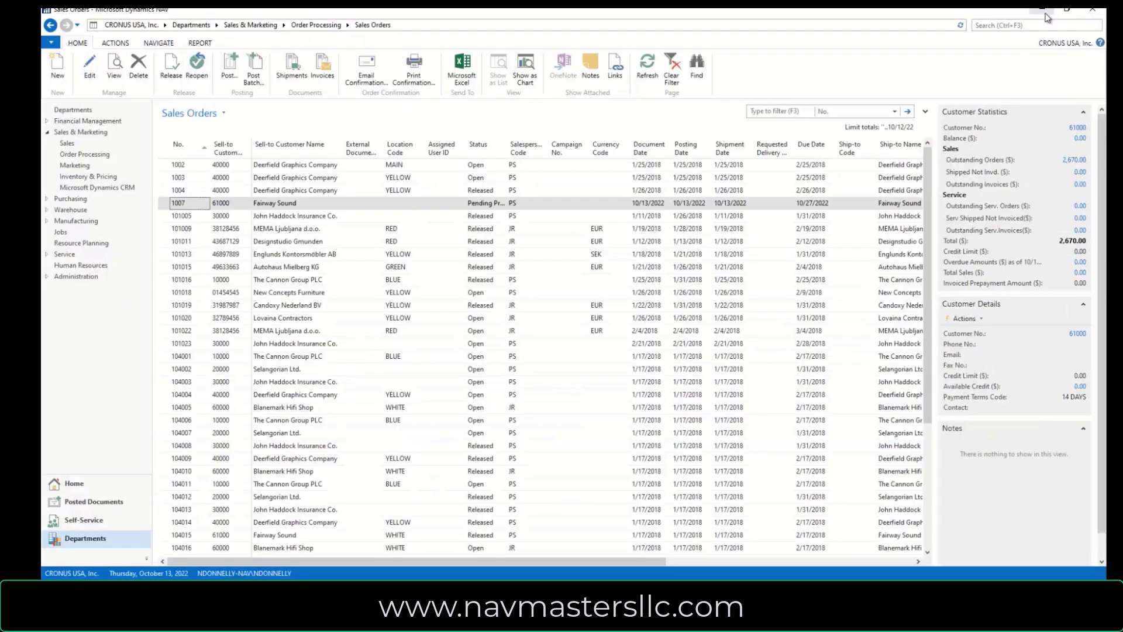
left_click(1006, 23)
type("cash rec")
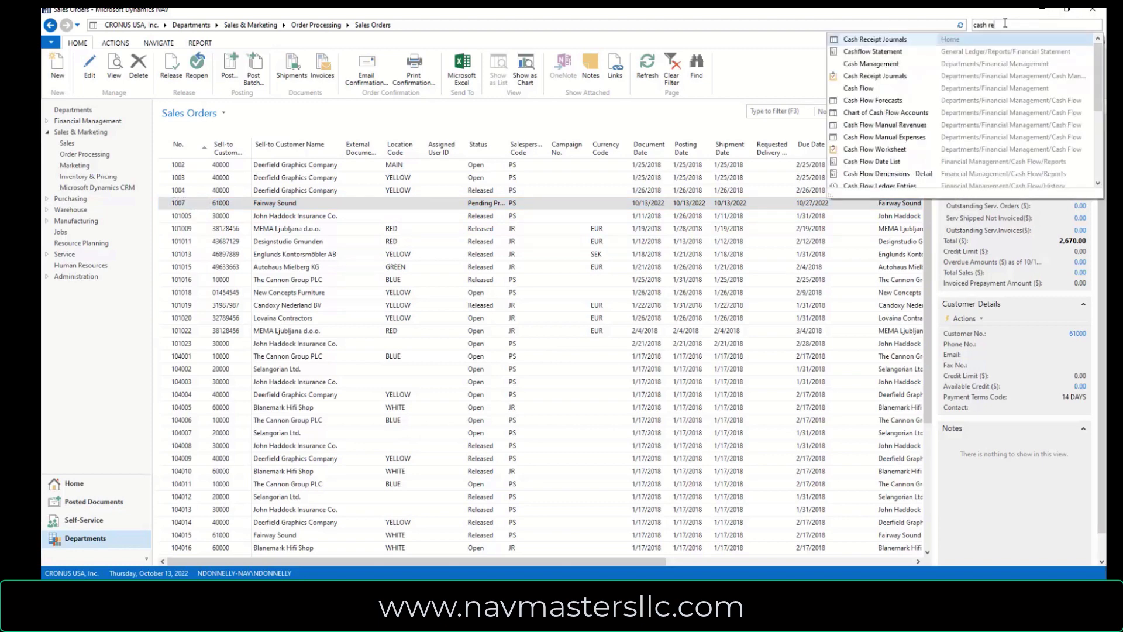
left_click(866, 42)
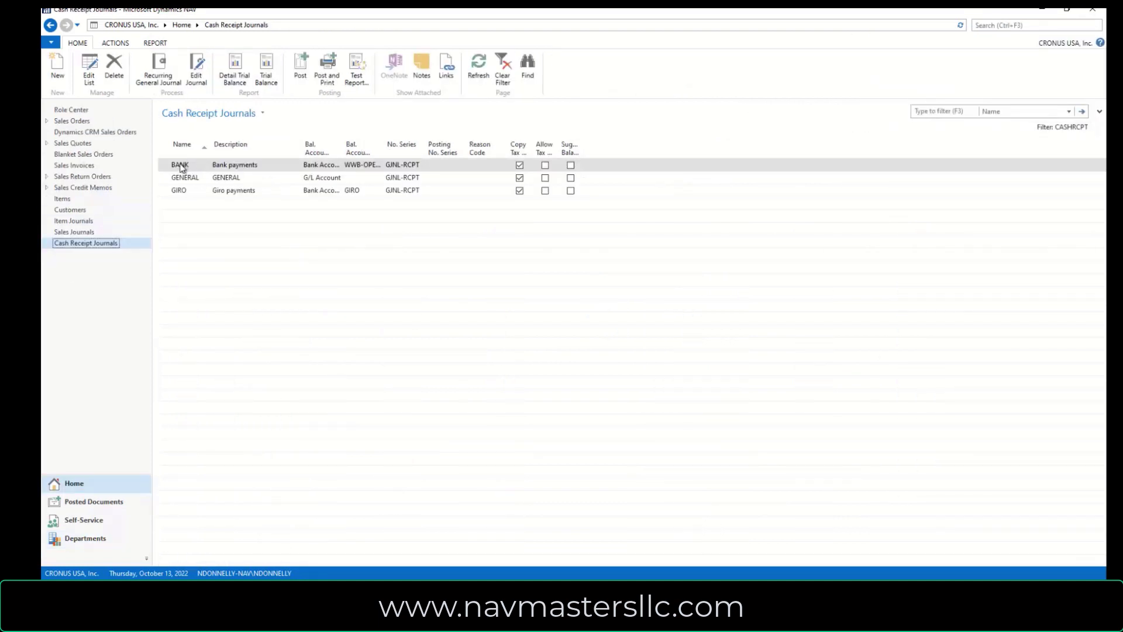
In the BANK batch, start a Payment line for Customer account 61000.
double_click(181, 166)
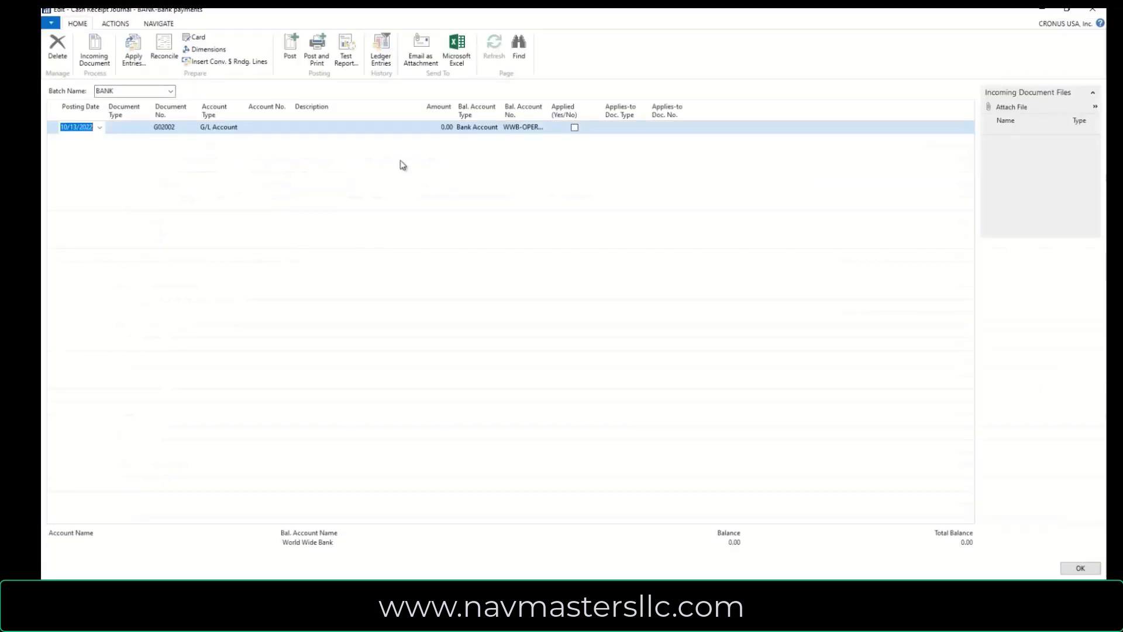
left_click(132, 129)
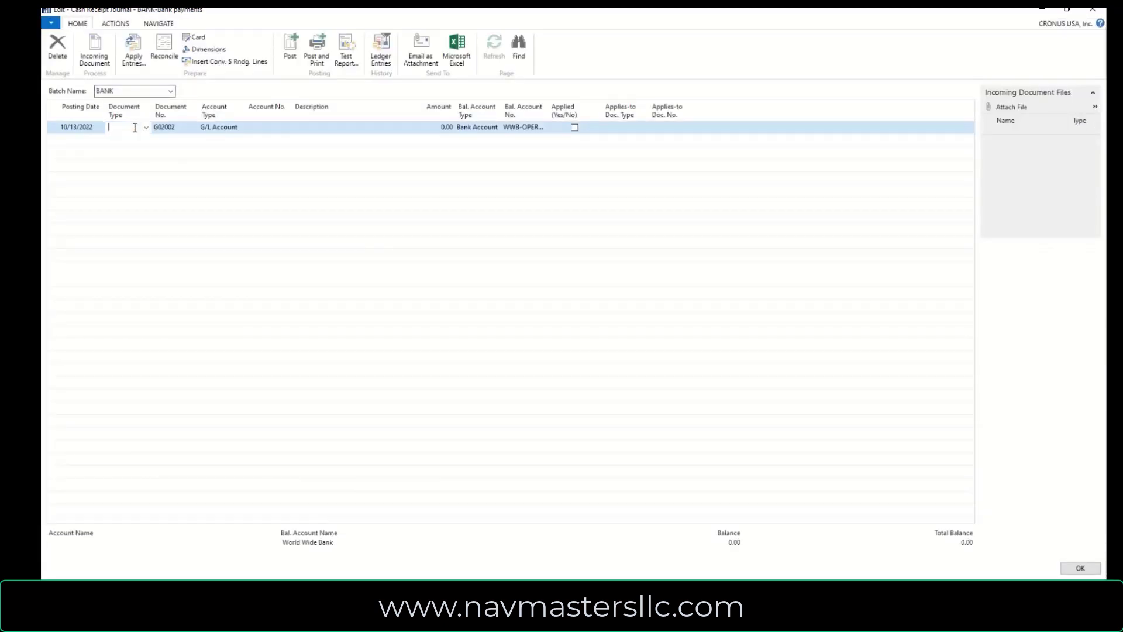
left_click(146, 128)
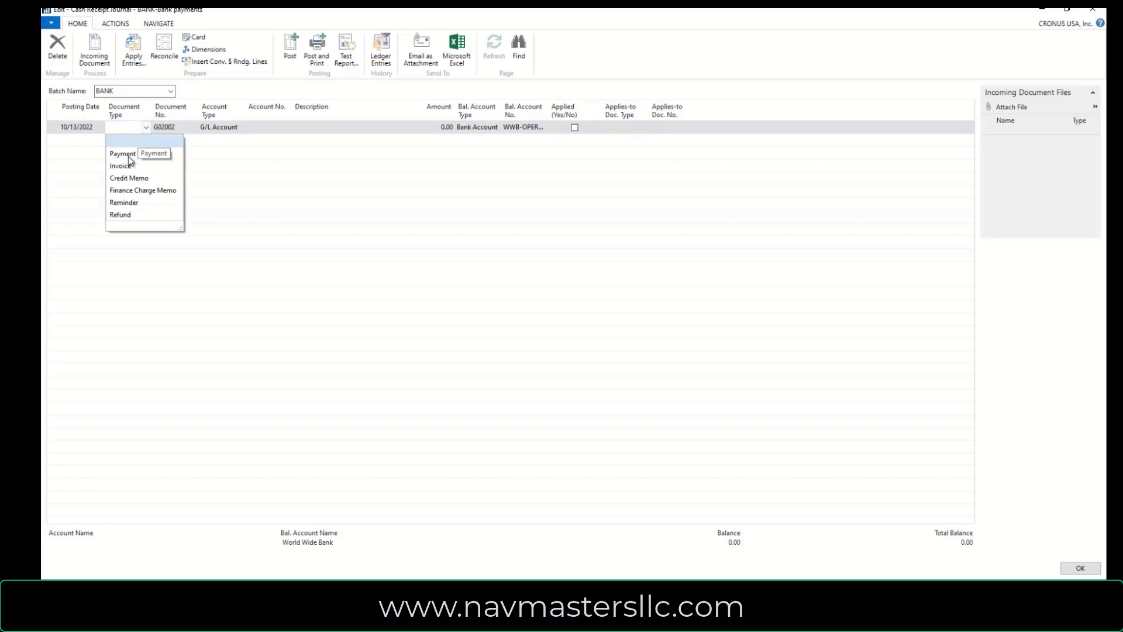
left_click(124, 153)
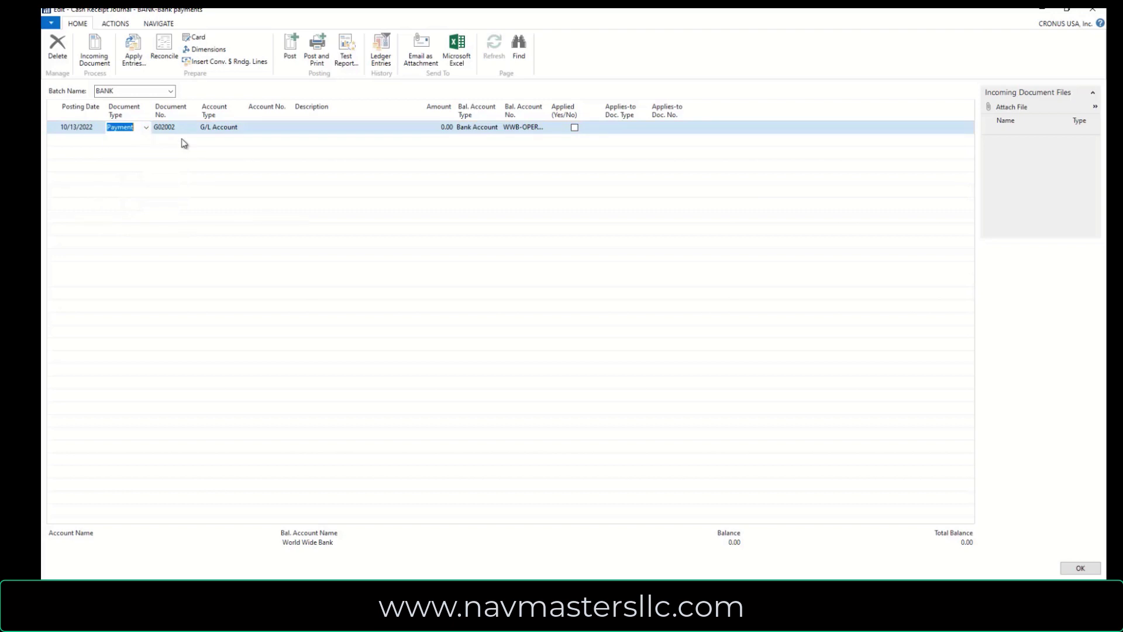
left_click(234, 130)
left_click(240, 128)
left_click(231, 154)
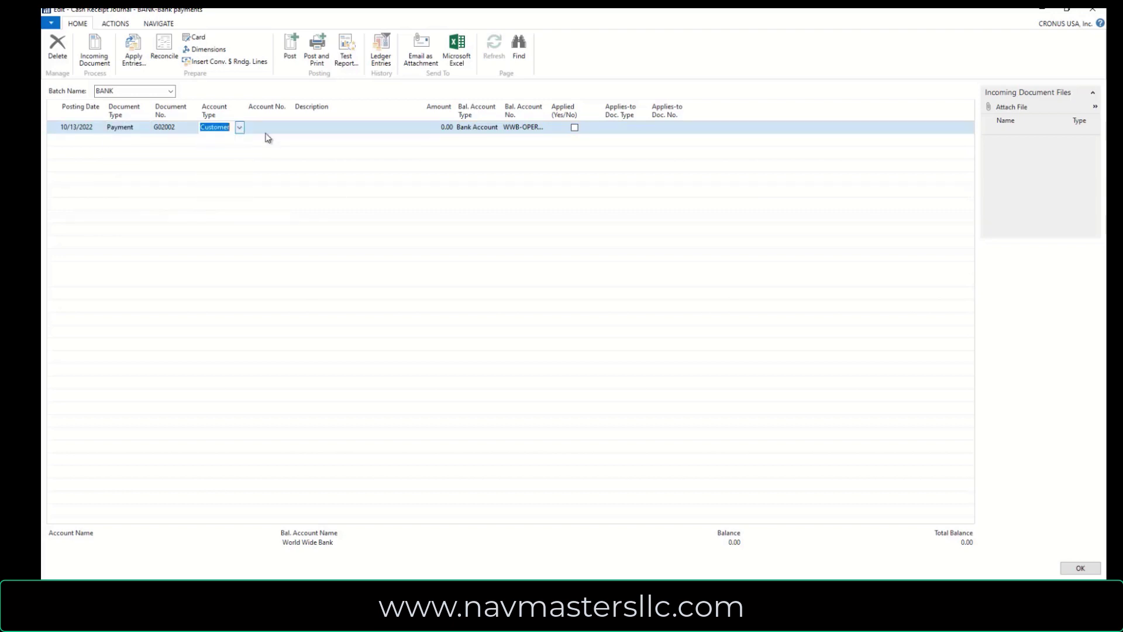
left_click(269, 130)
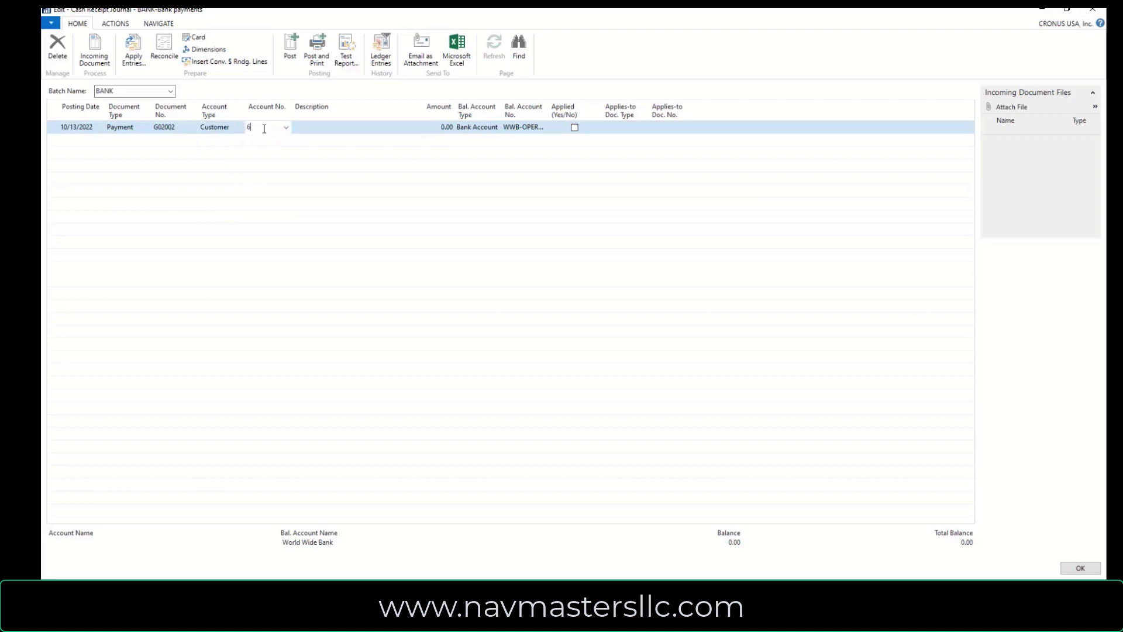
type("61000")
key("Tab")
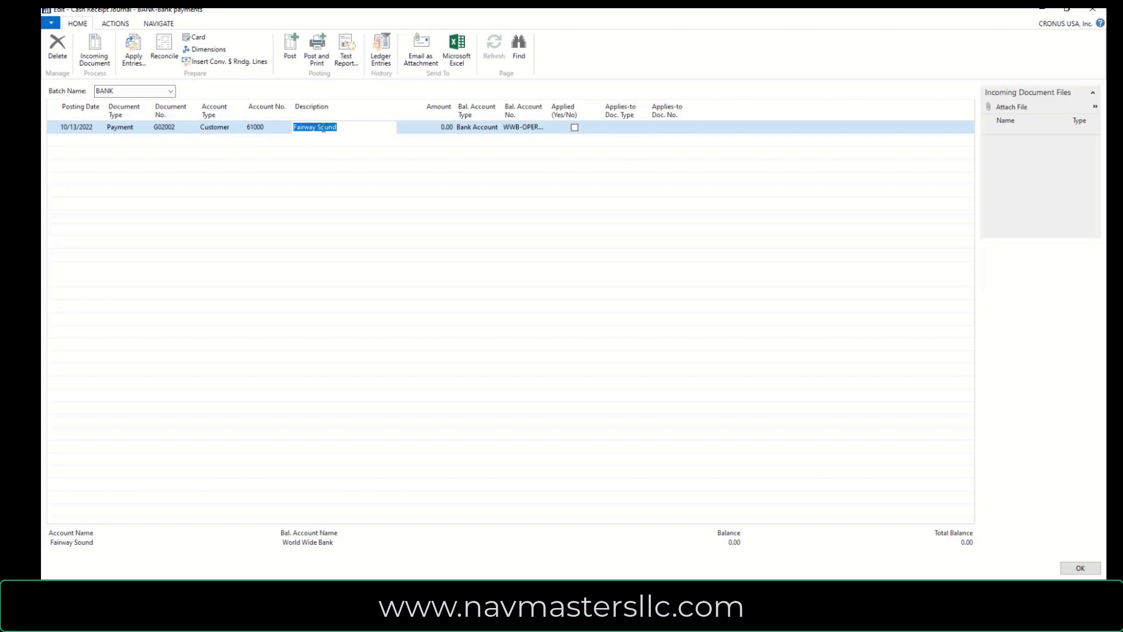
Describe the line 'Prepayment for SO-1007' and apply it to invoice 103036.
type("Prepayment for SO-1007")
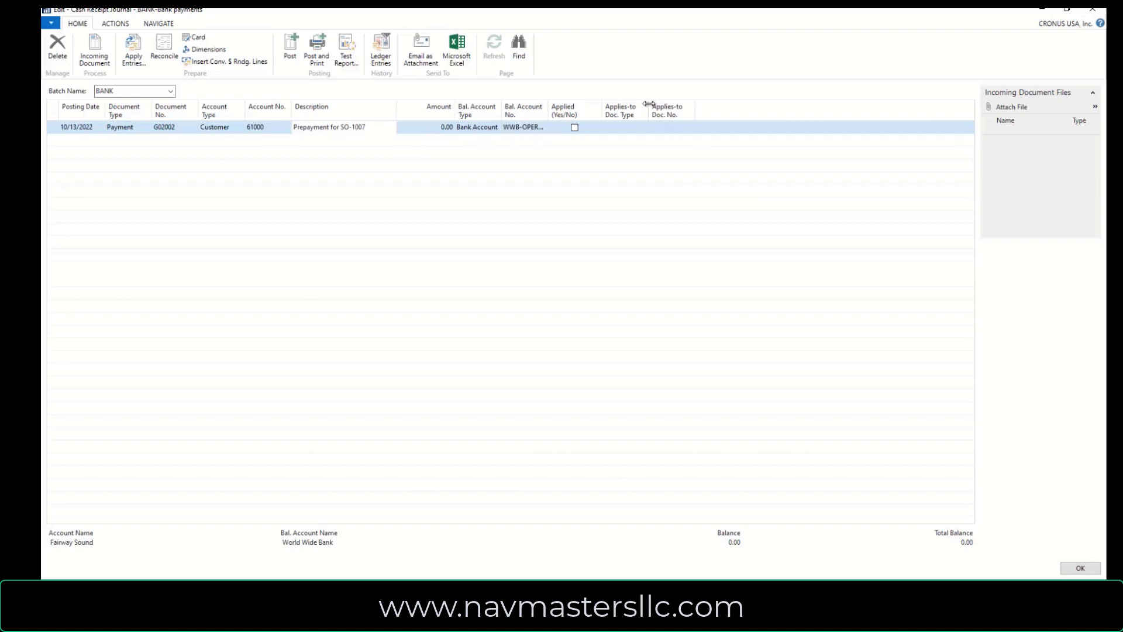
left_click(691, 128)
left_click(691, 128)
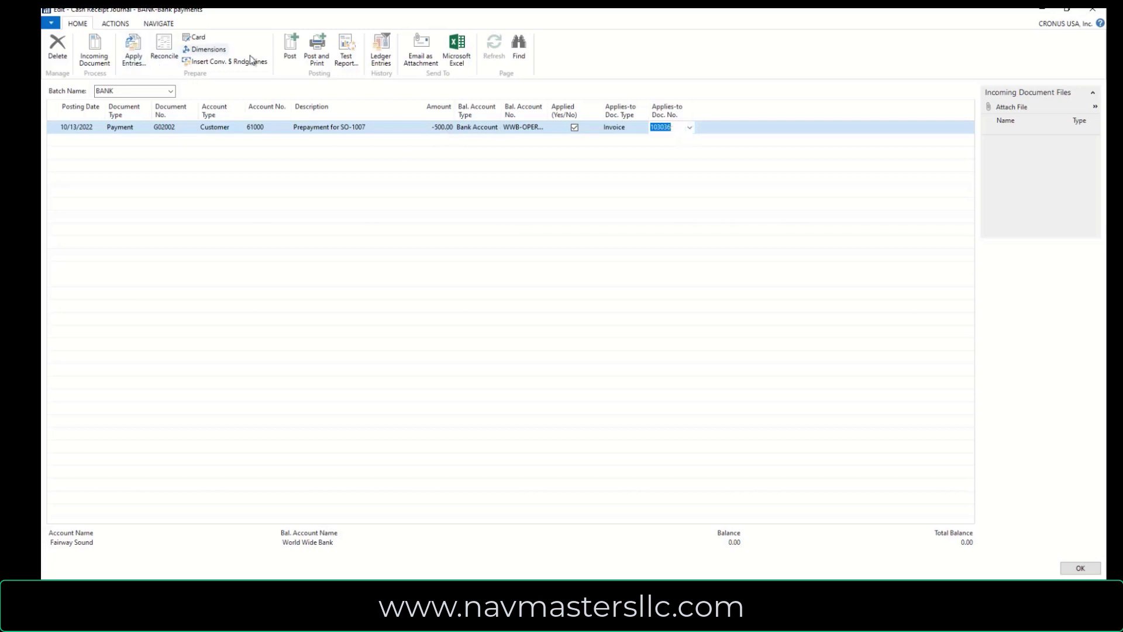
Post the 500.00 payment journal line and acknowledge the success message.
left_click(289, 55)
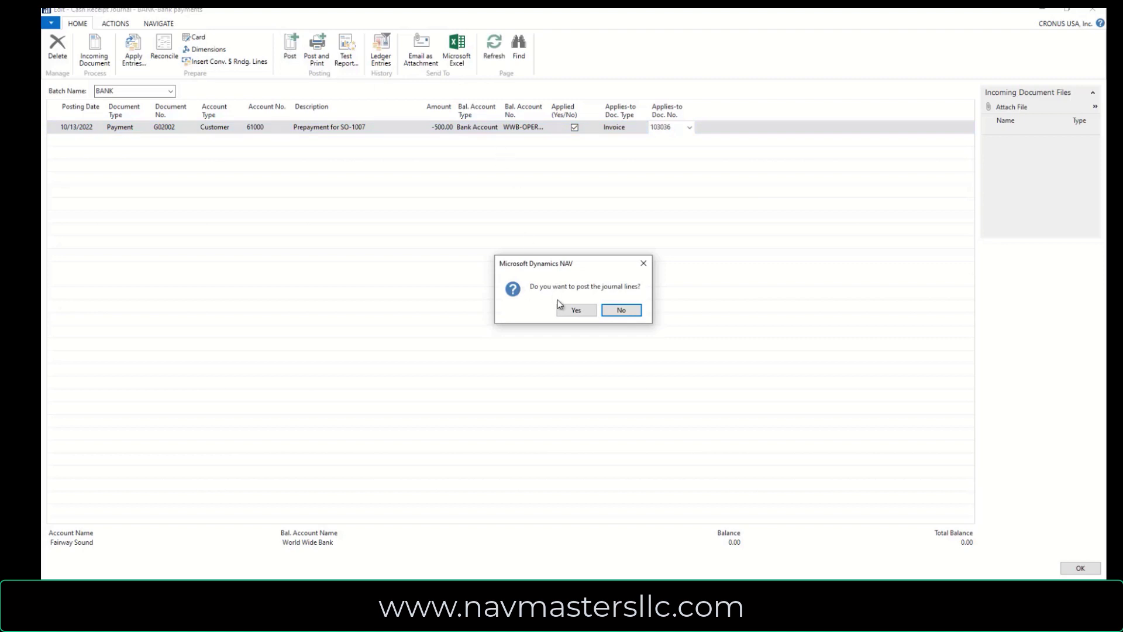
left_click(575, 312)
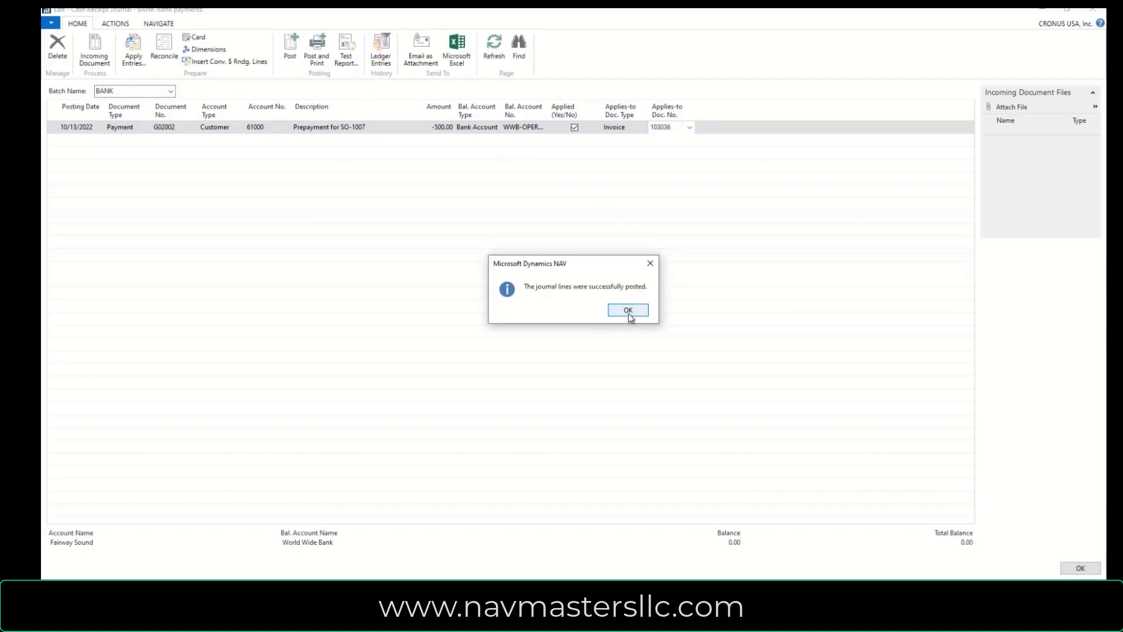
left_click(628, 311)
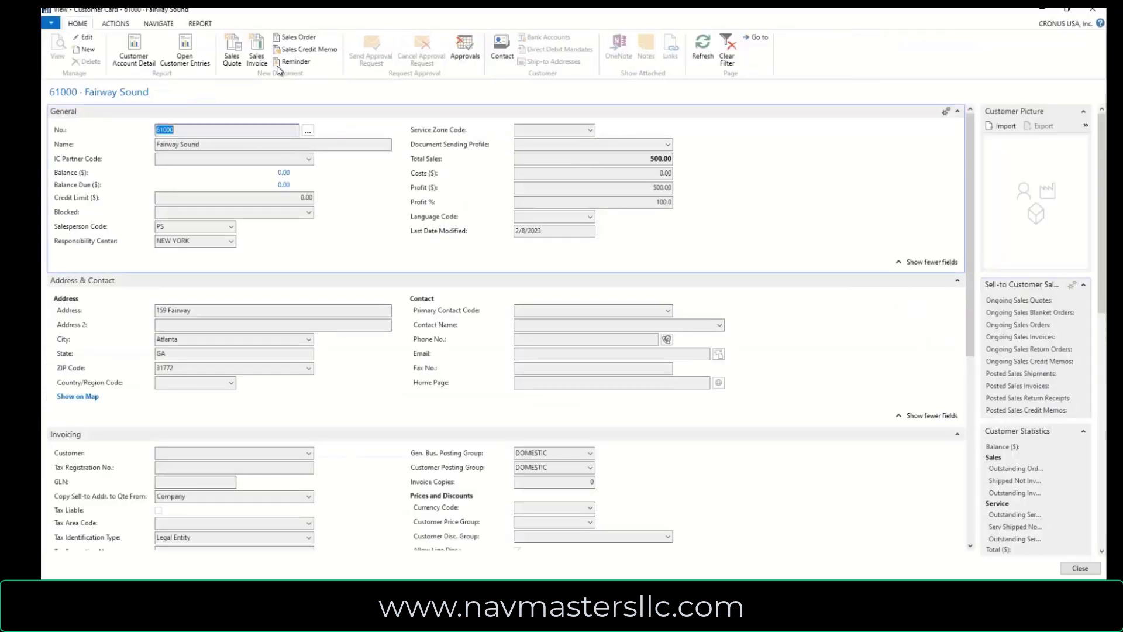
left_click(158, 25)
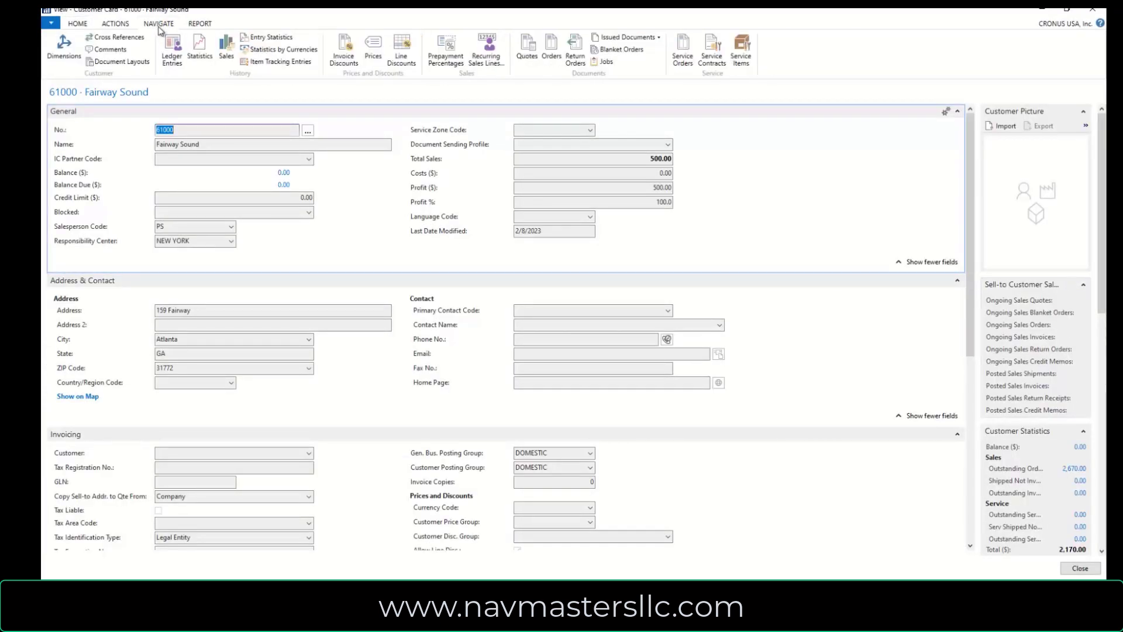
left_click(179, 54)
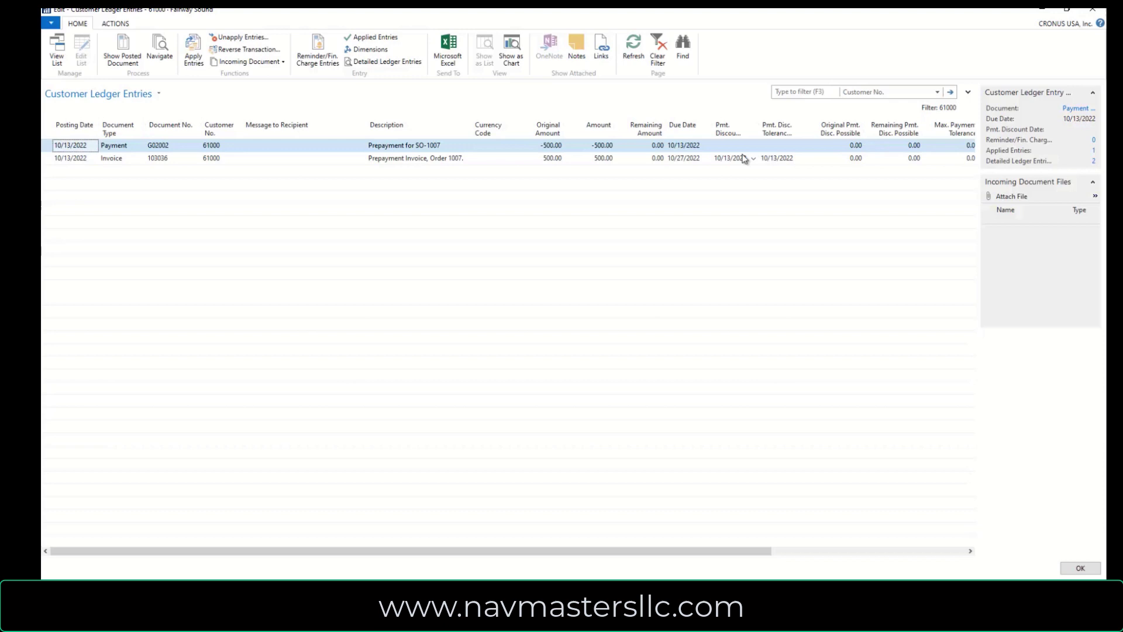
key("Escape")
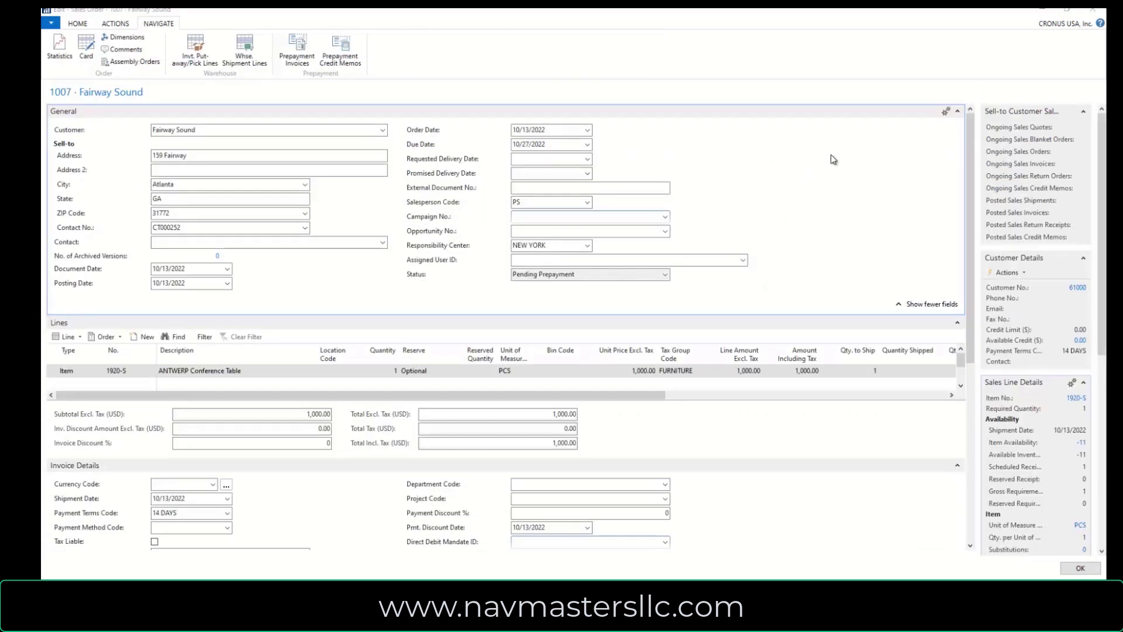
Open the Customer Statement report for 10/1/2022 to 10/31/2022, including all customers with ledger entries.
left_click(1047, 13)
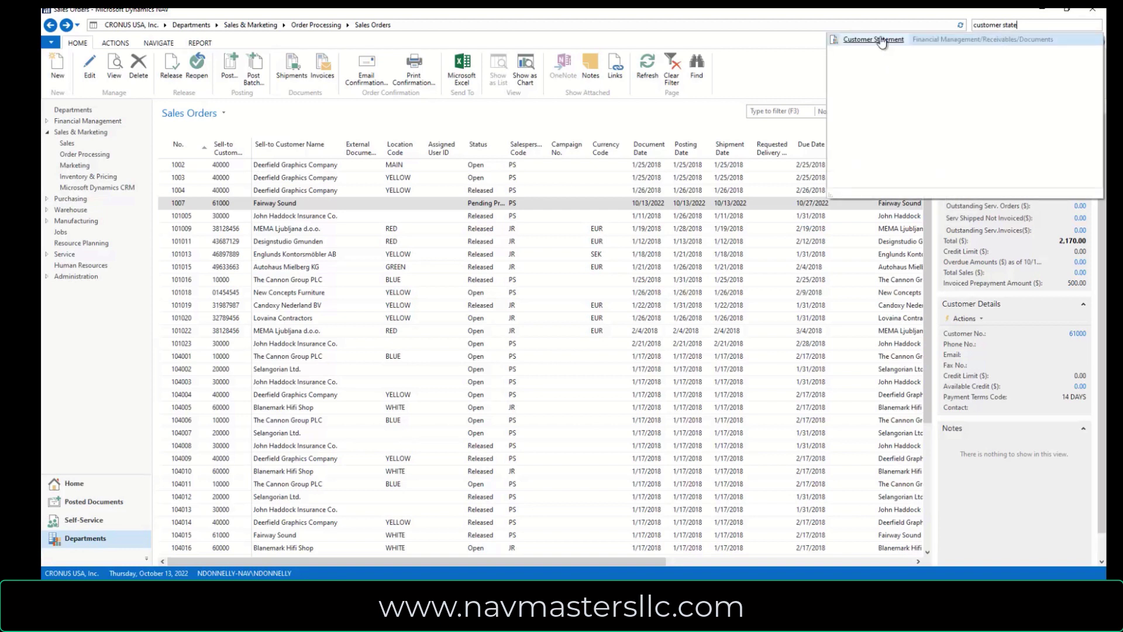
left_click(876, 40)
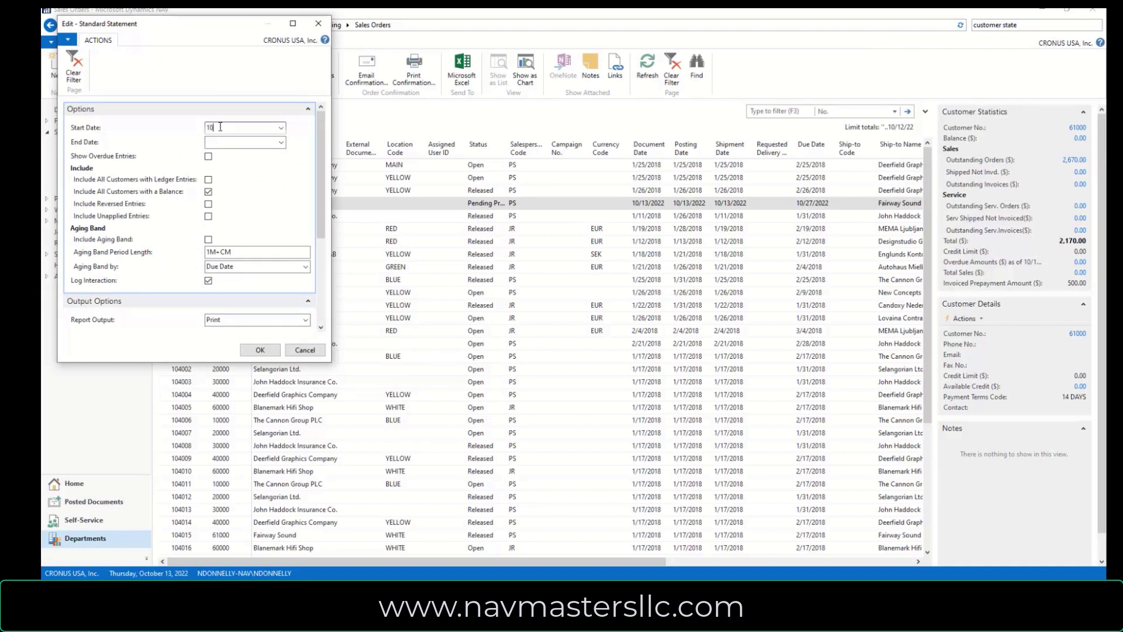
type("100122")
key("Tab")
type("10312")
key("Tab")
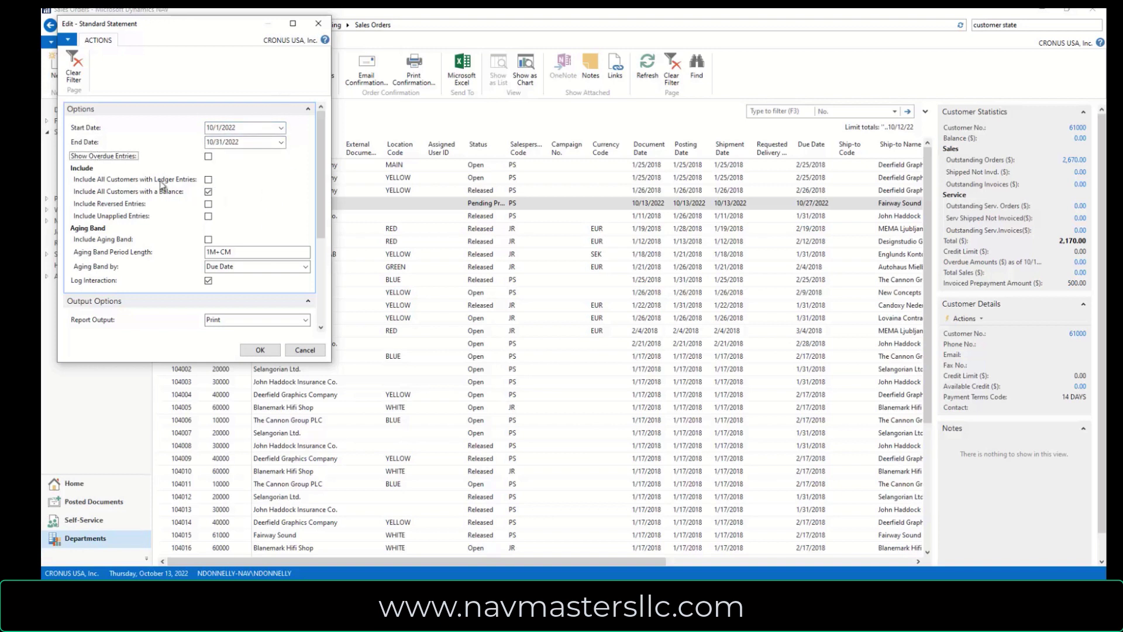
left_click(208, 181)
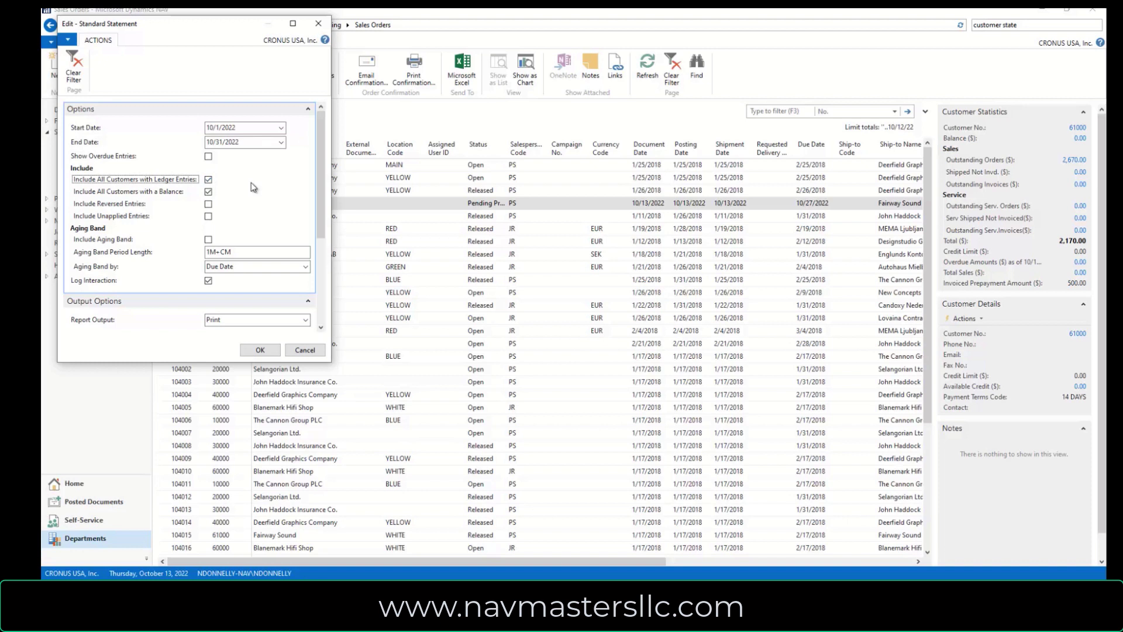
Set report output to Preview, filter on customer 61000, and run the statement.
scroll(321, 213, "down", 1)
scroll(321, 212, "down", 5)
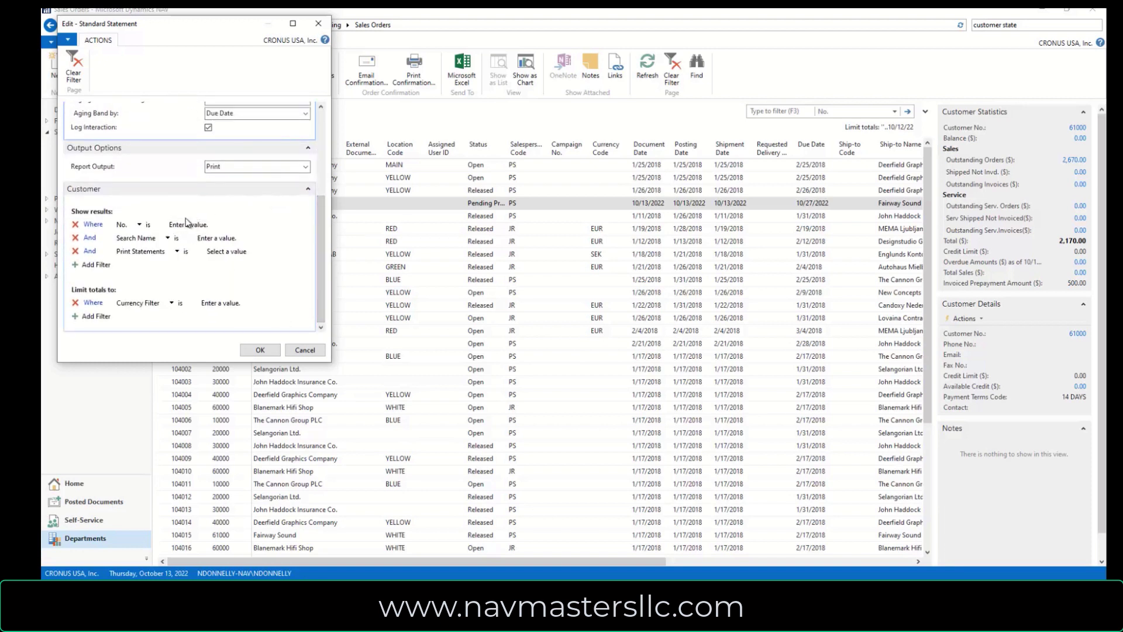
left_click(306, 168)
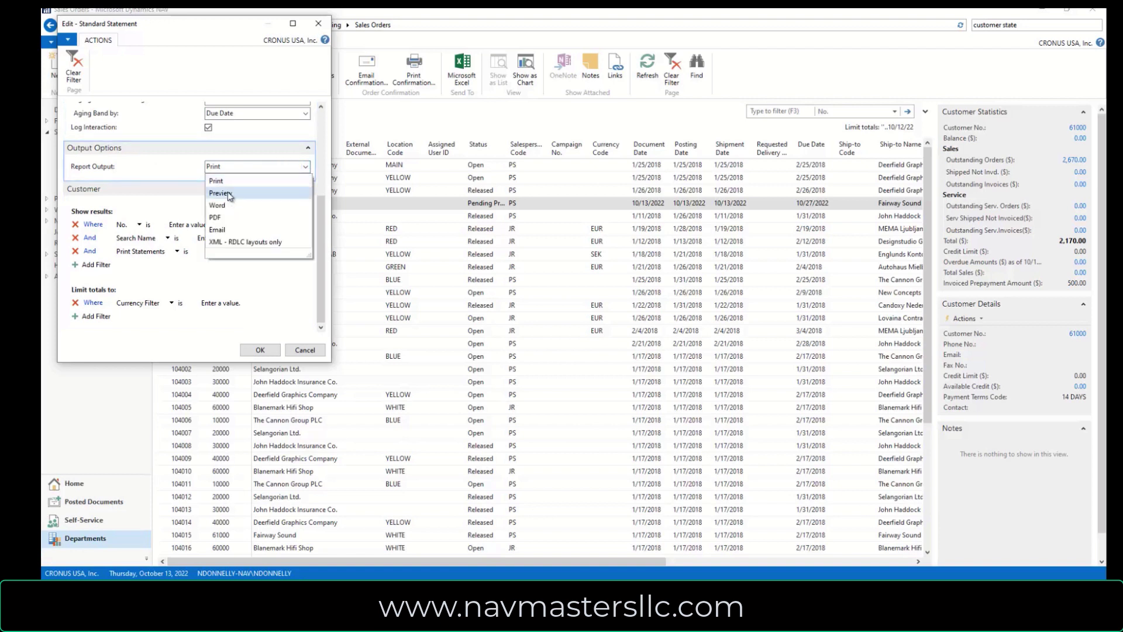
left_click(228, 193)
left_click(210, 226)
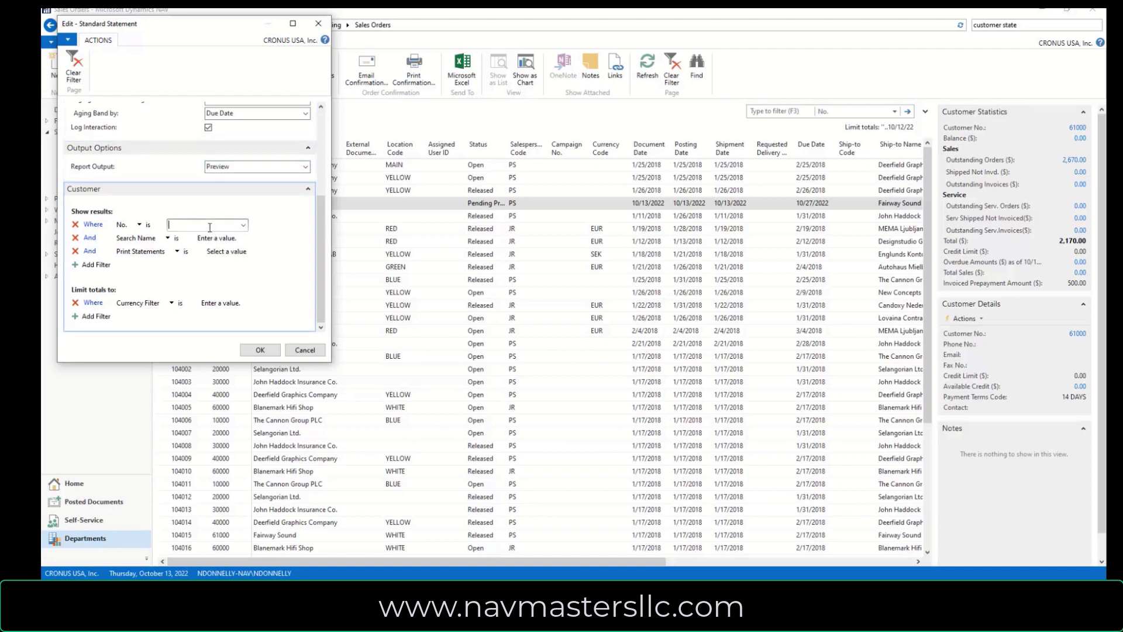
type("61000")
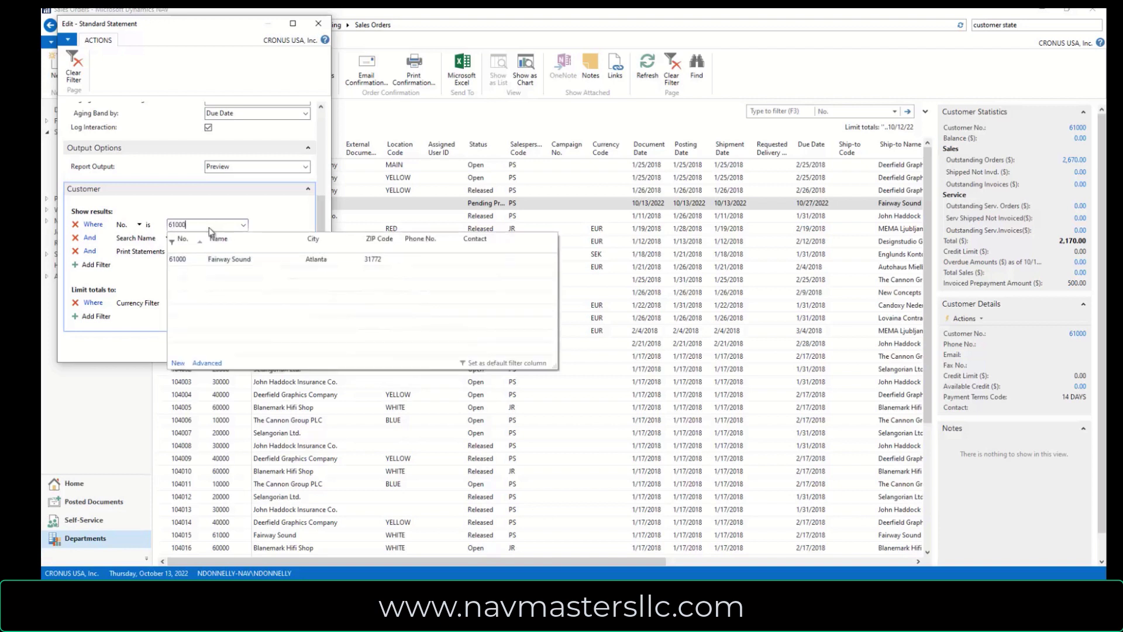
key("Tab")
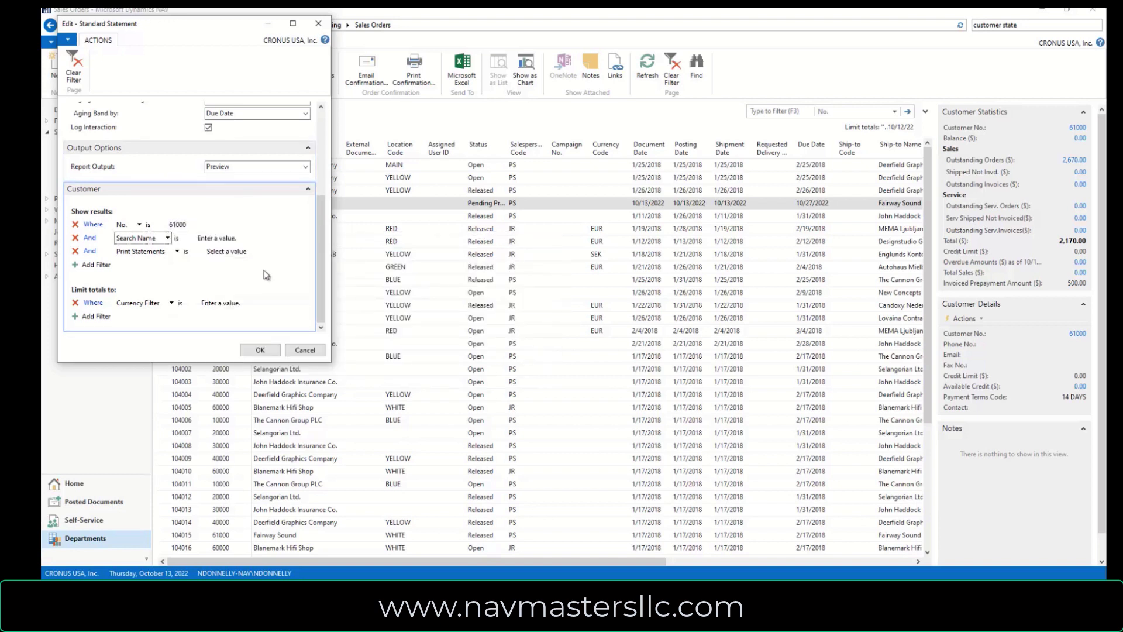
scroll(264, 271, "up", 5)
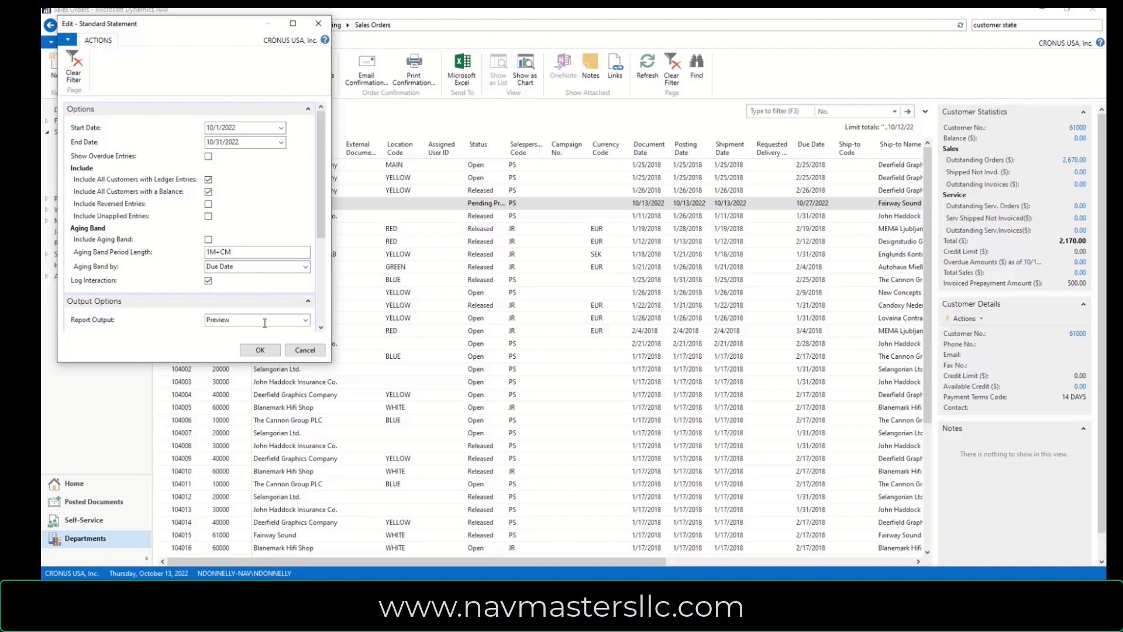
left_click(261, 349)
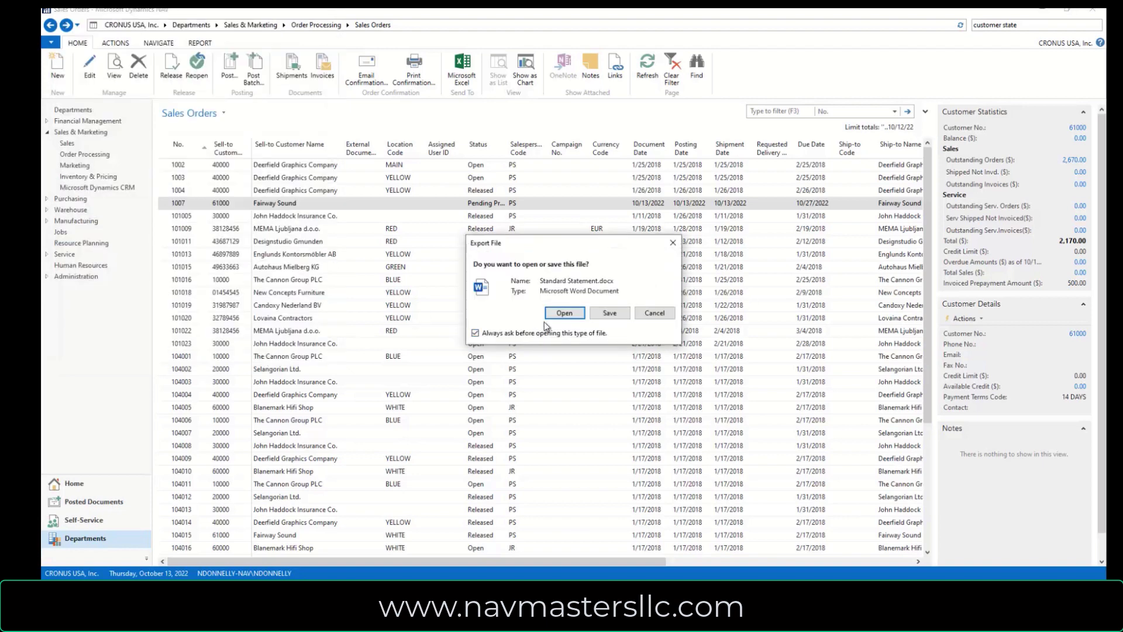
Review the exported Fairway Sound statement in Word, then close Word.
left_click(565, 314)
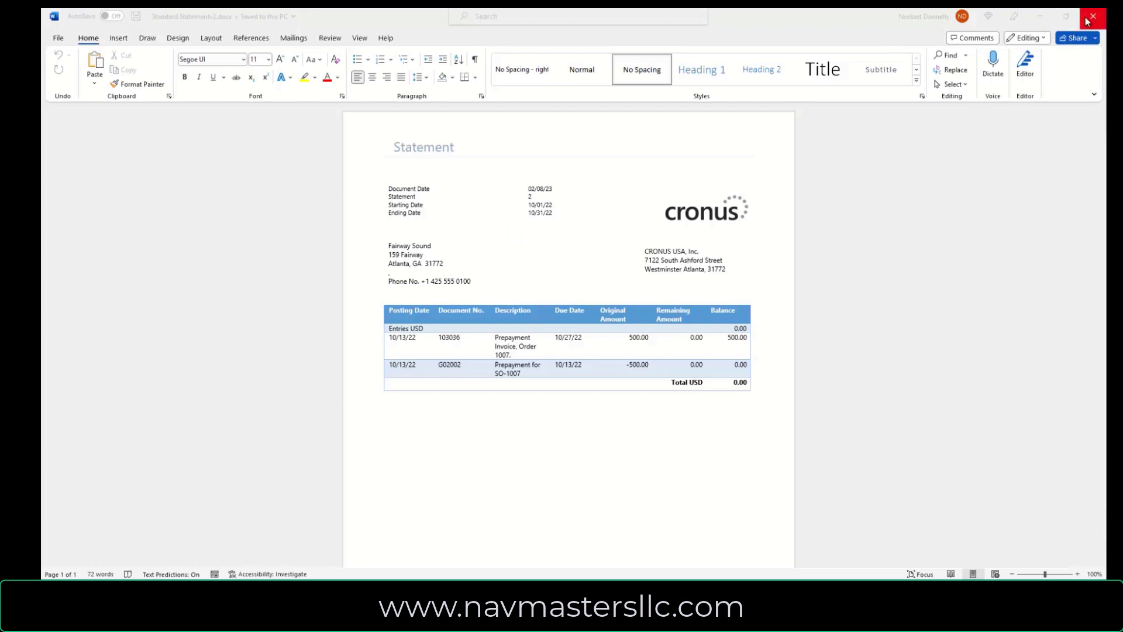
left_click(1087, 21)
left_click(1087, 22)
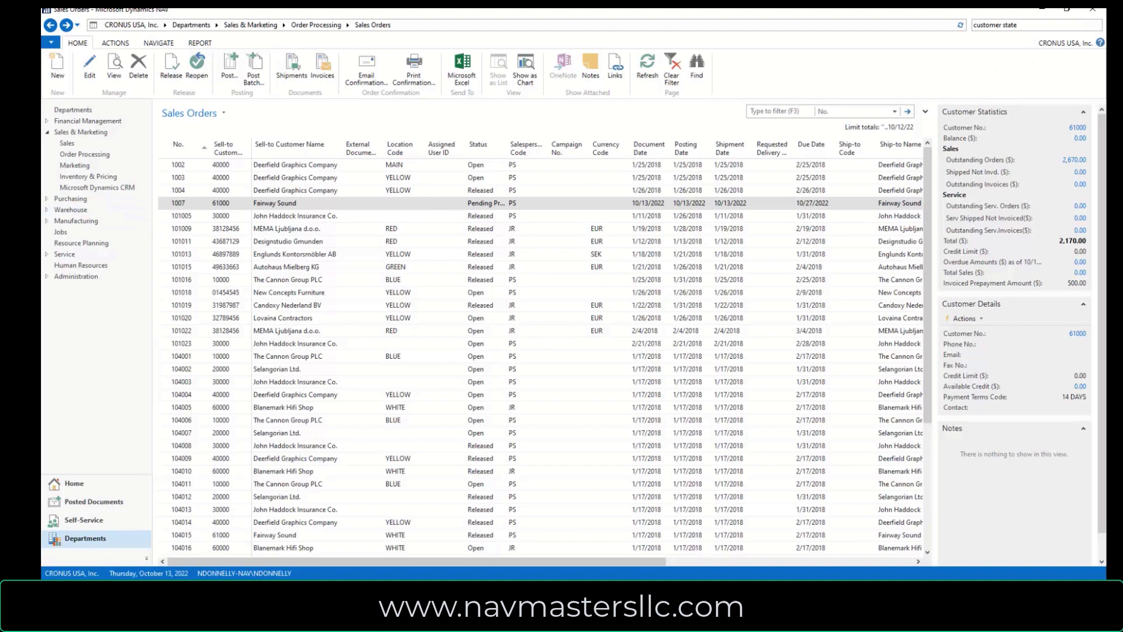
Bring sales order 1007 forward and release it, changing its status to Released.
mouse_move(544, 620)
left_click(570, 543)
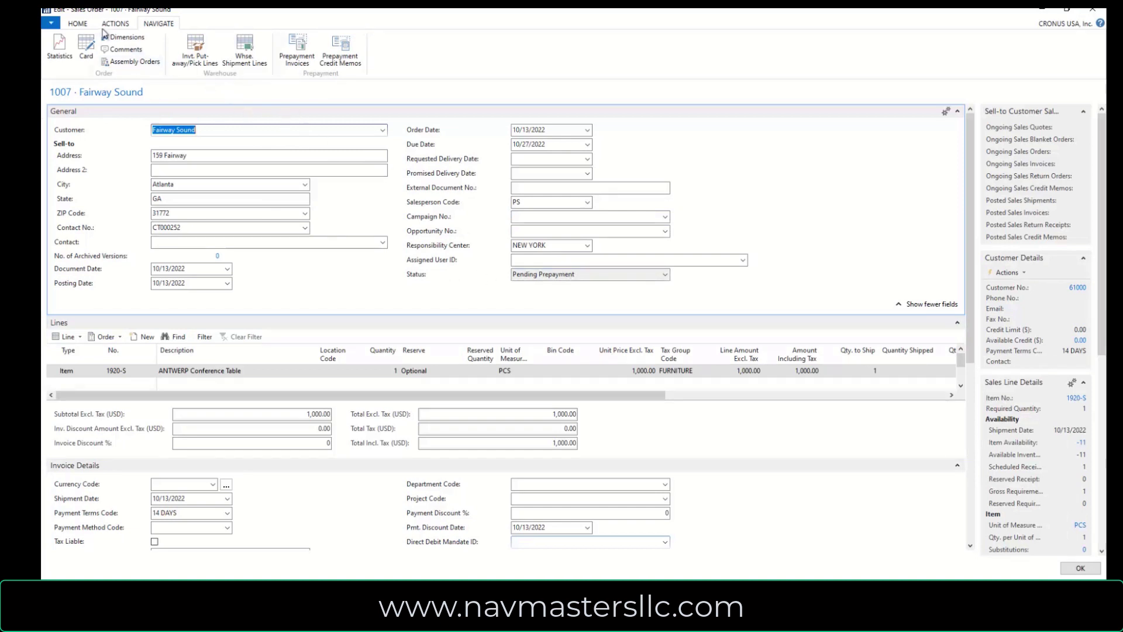
left_click(78, 24)
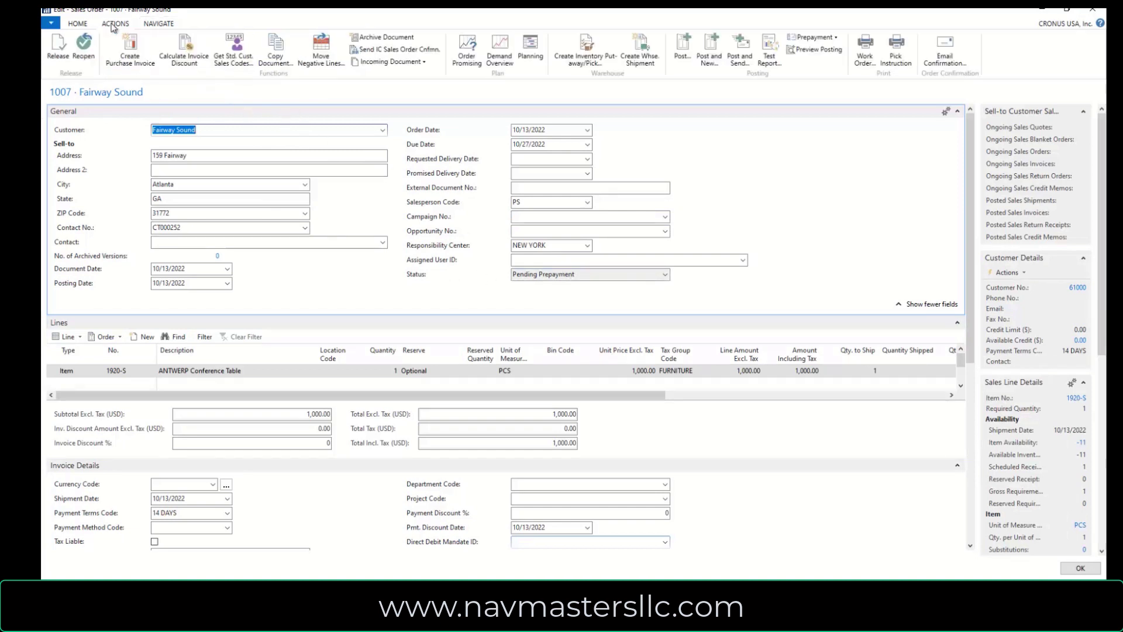
left_click(80, 25)
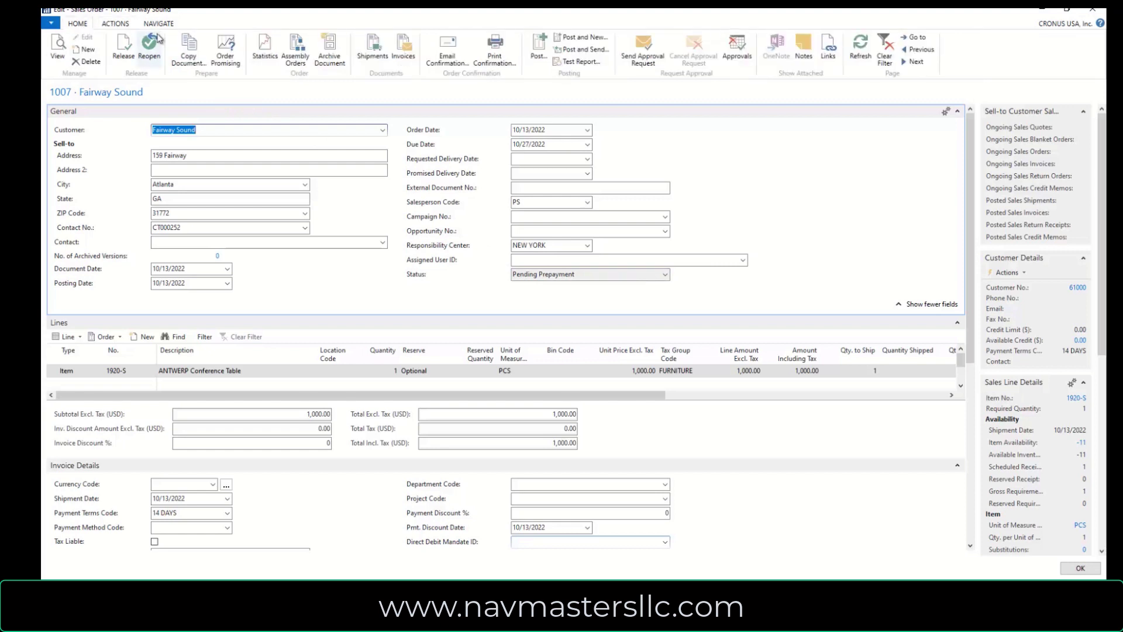
left_click(124, 57)
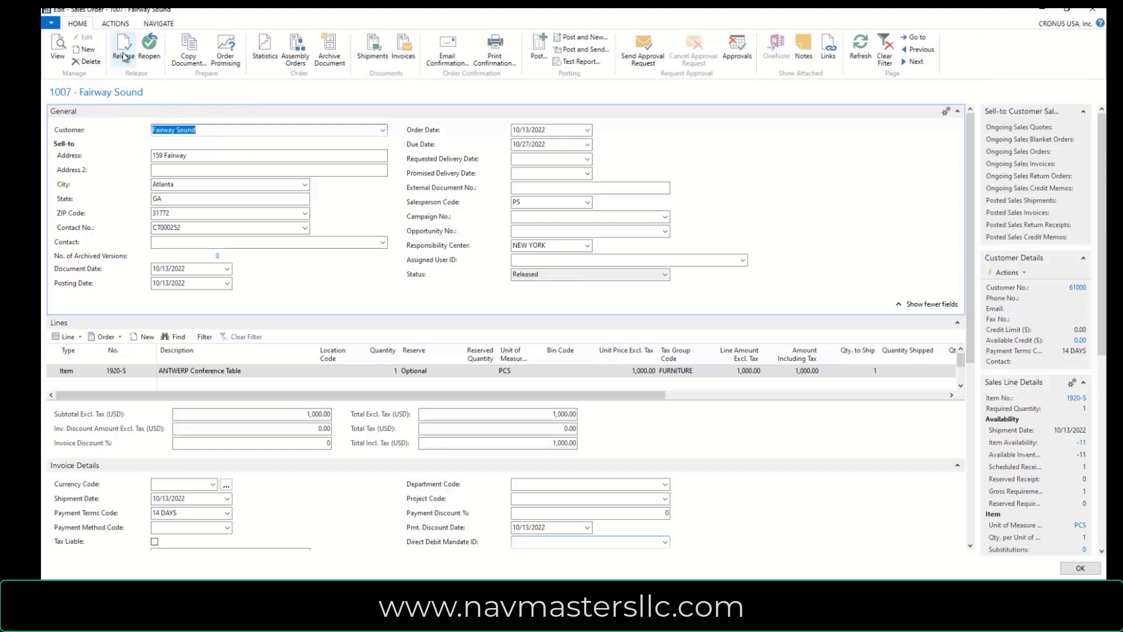
left_click(543, 280)
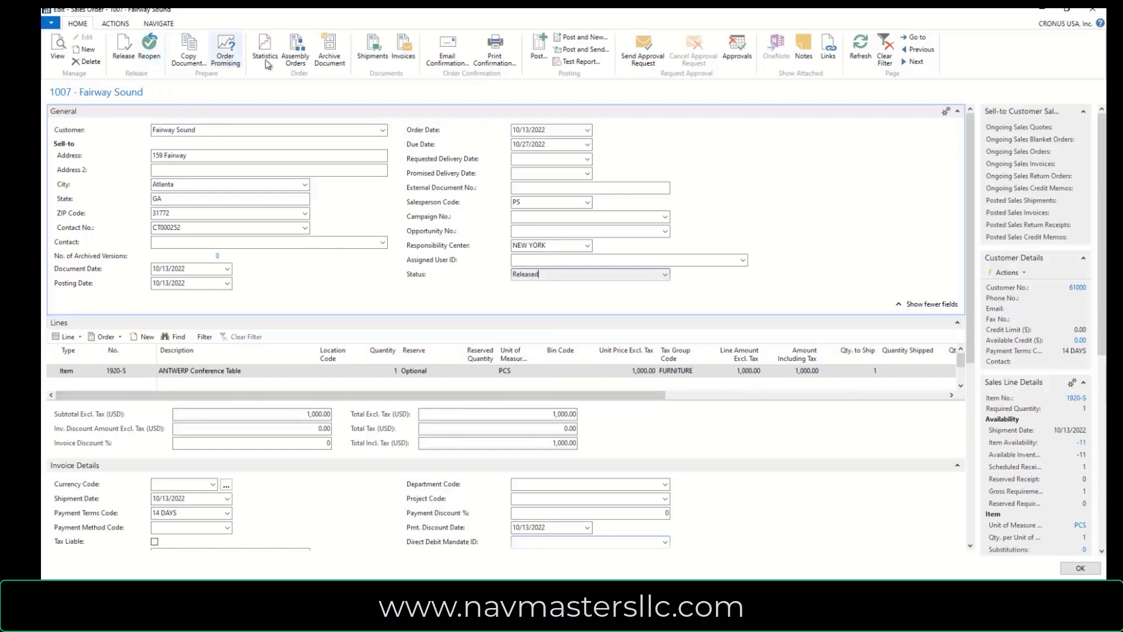
left_click(114, 24)
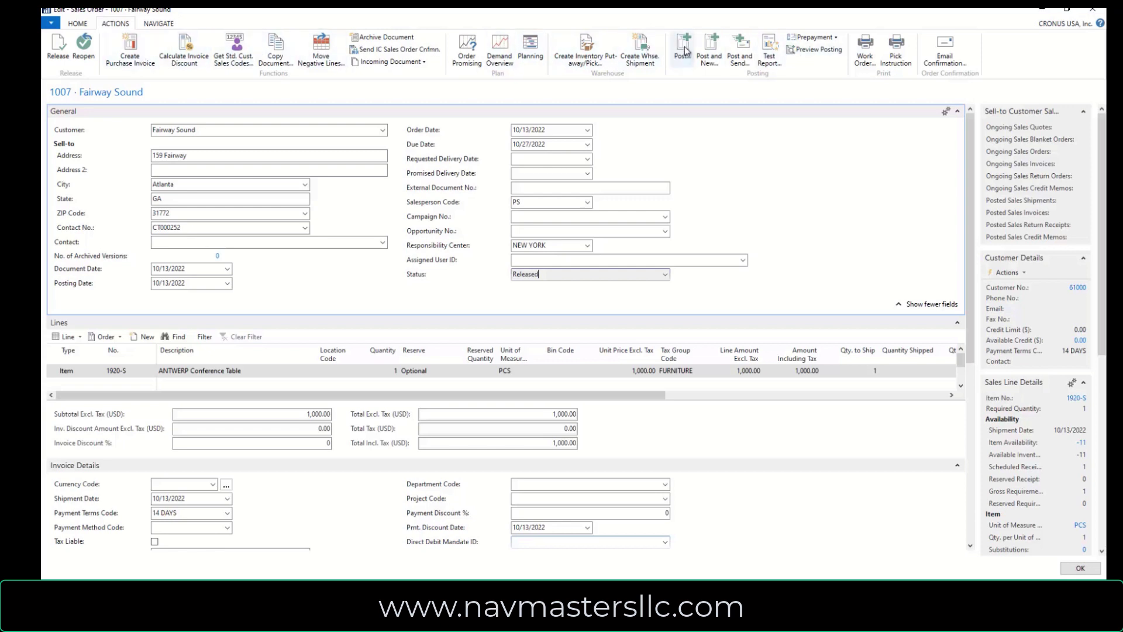
Ship and invoice sales order 1007, then open the resulting posted invoice 103037.
left_click(684, 47)
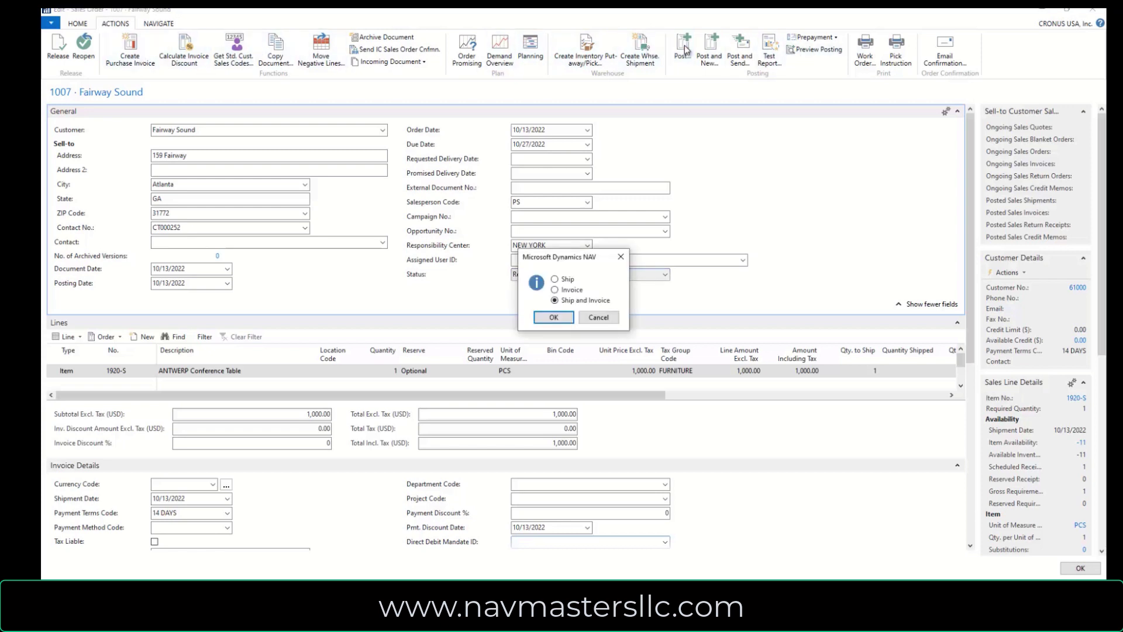
left_click(553, 317)
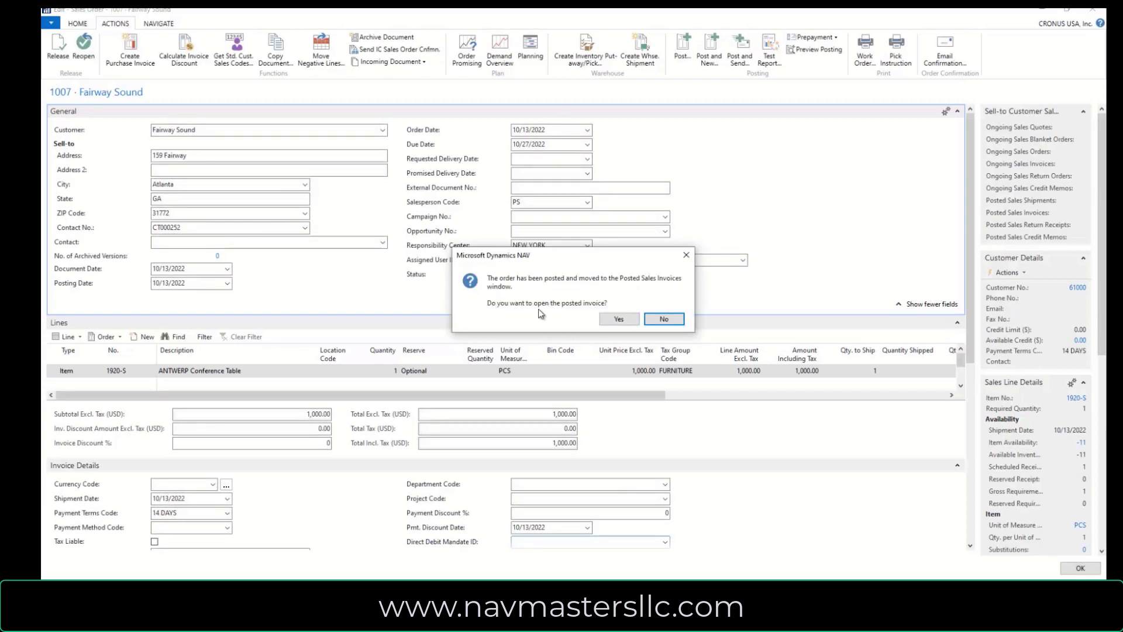
left_click(638, 317)
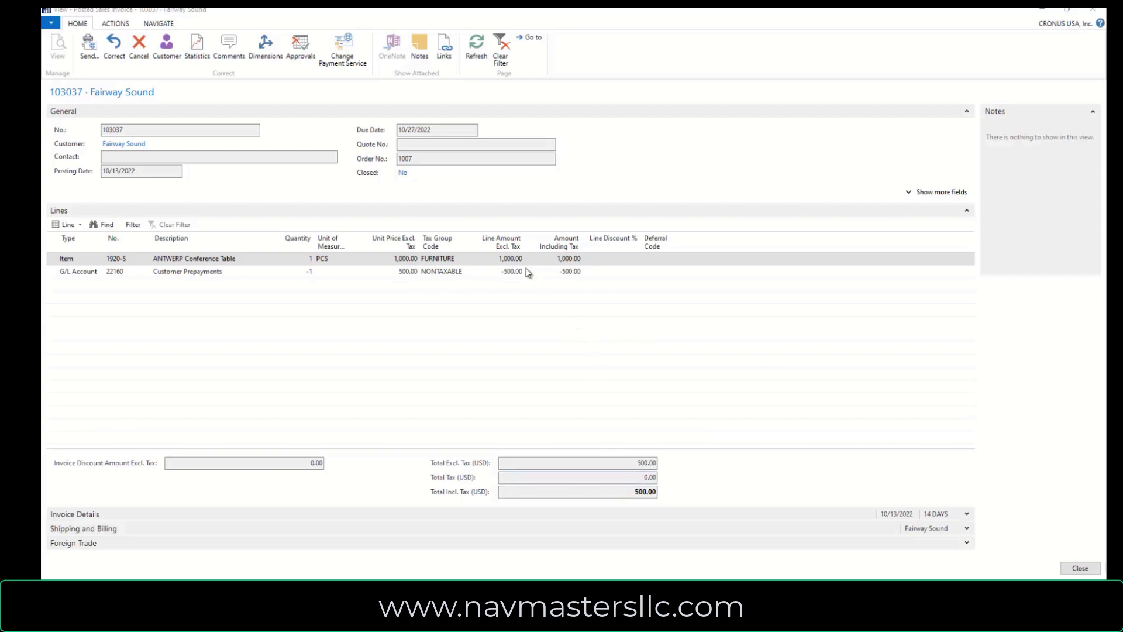
Print-preview posted invoice 103037.
left_click(116, 23)
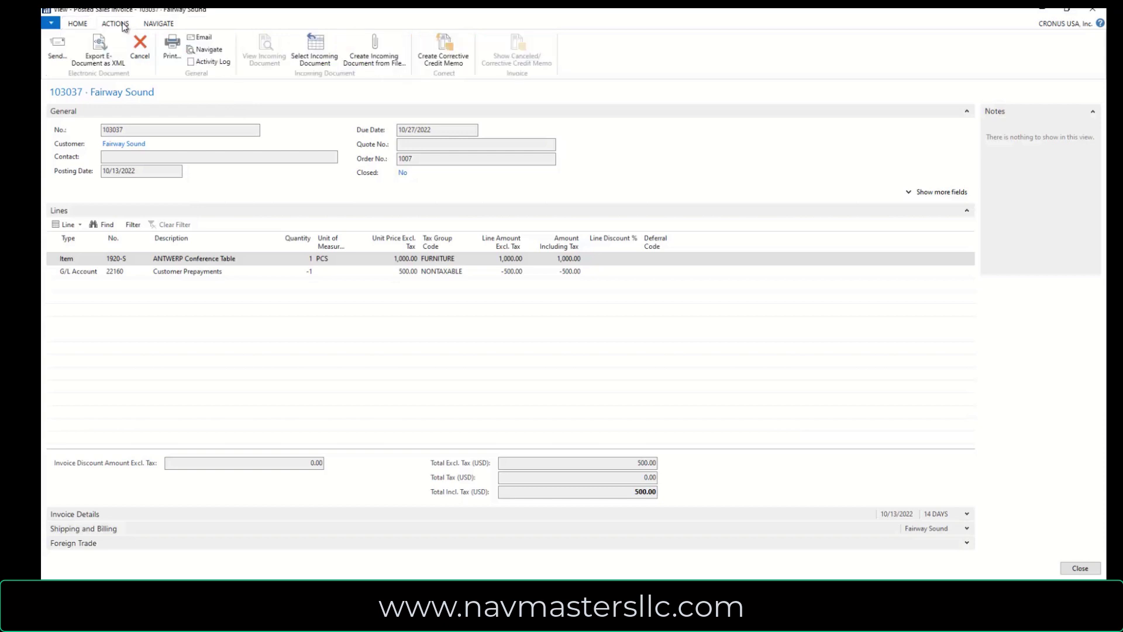
left_click(173, 51)
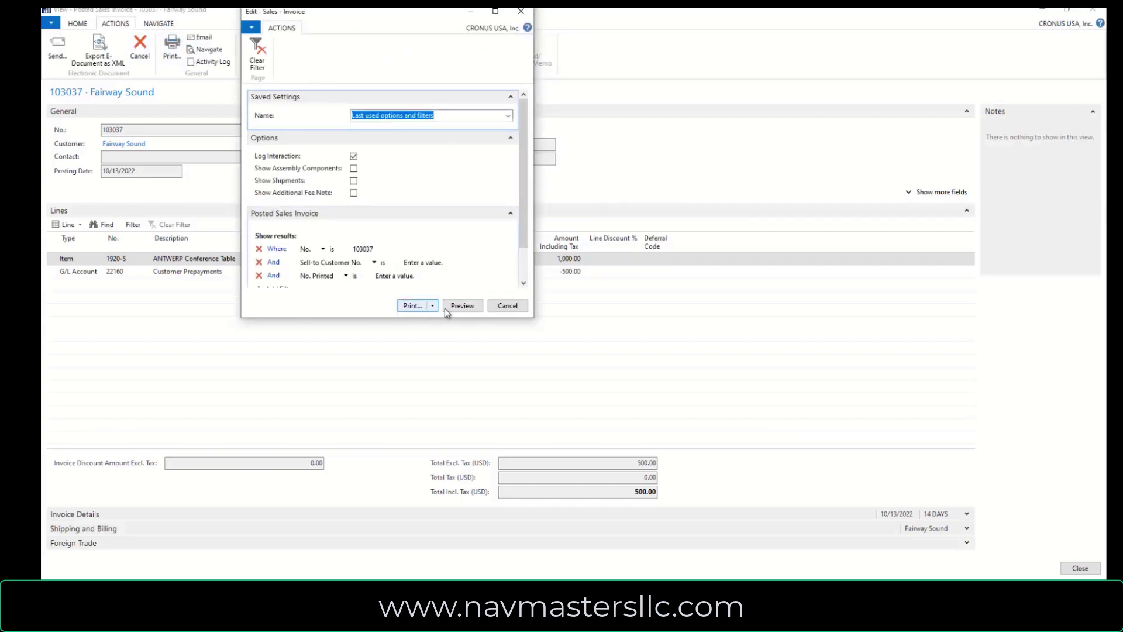
left_click(463, 306)
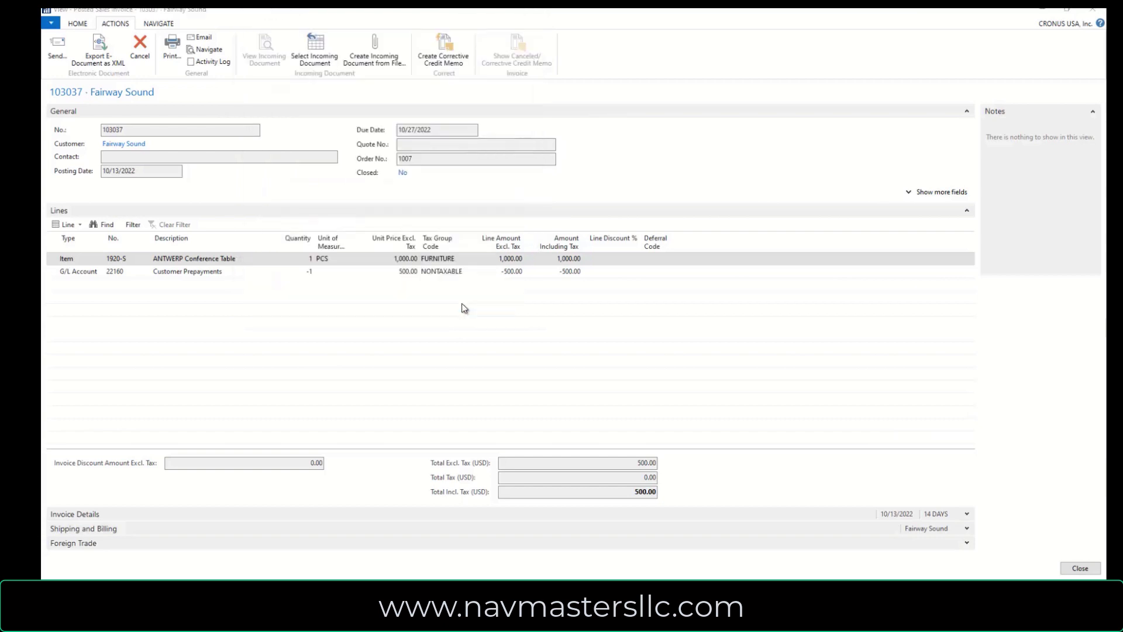
Open invoice 103037 in Word, check the 500.00 total after the -500.00 prepayment, then close it.
left_click(559, 313)
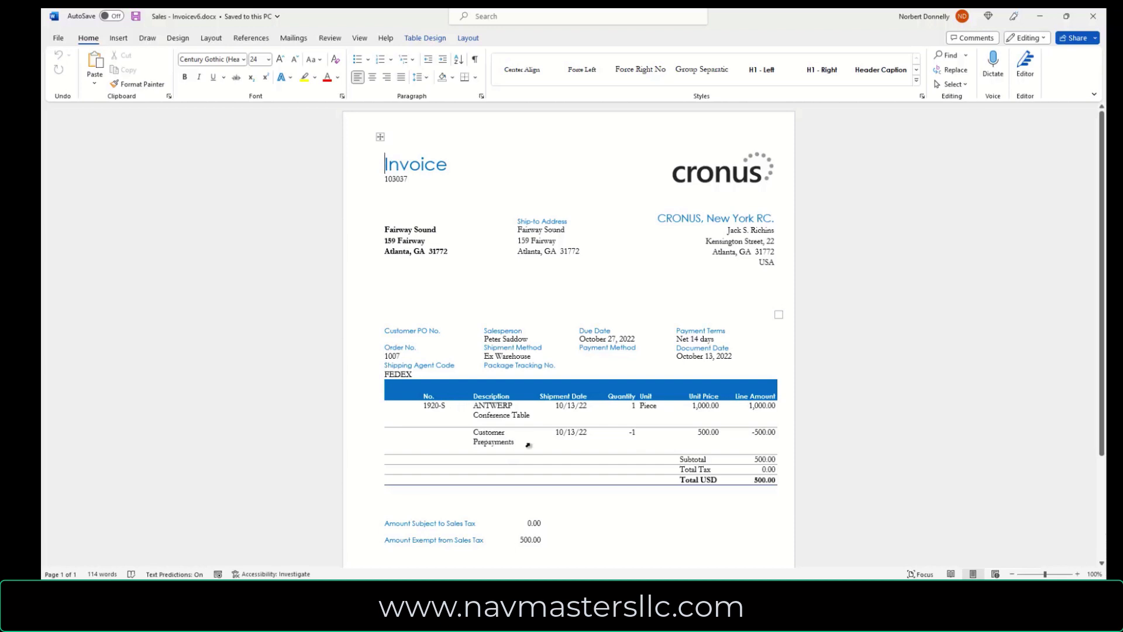
left_click(765, 480)
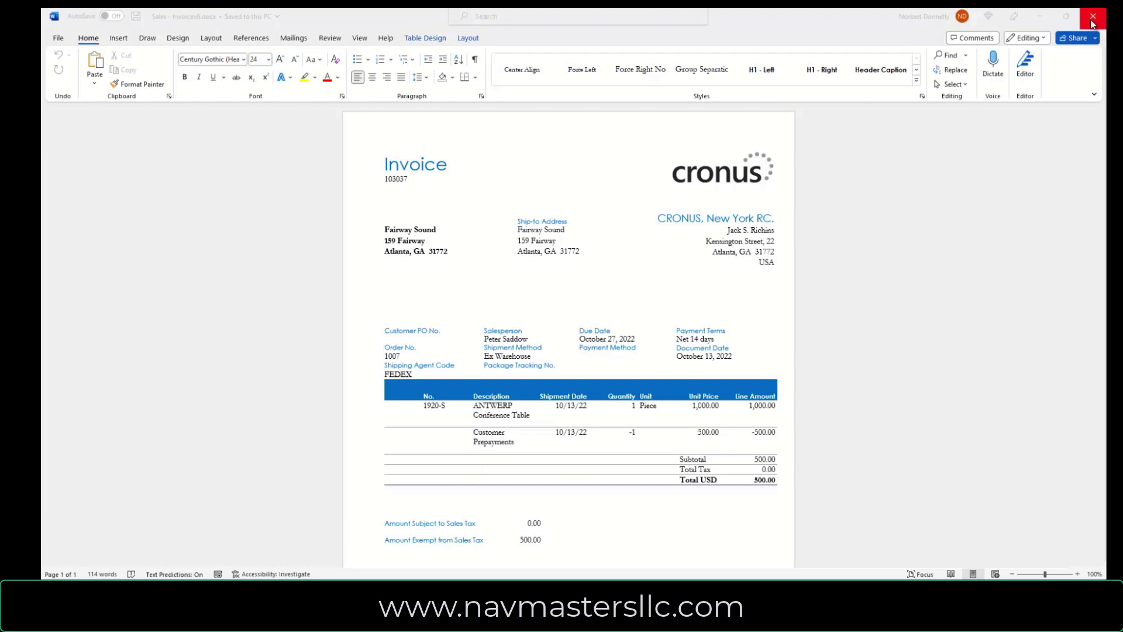
left_click(1091, 18)
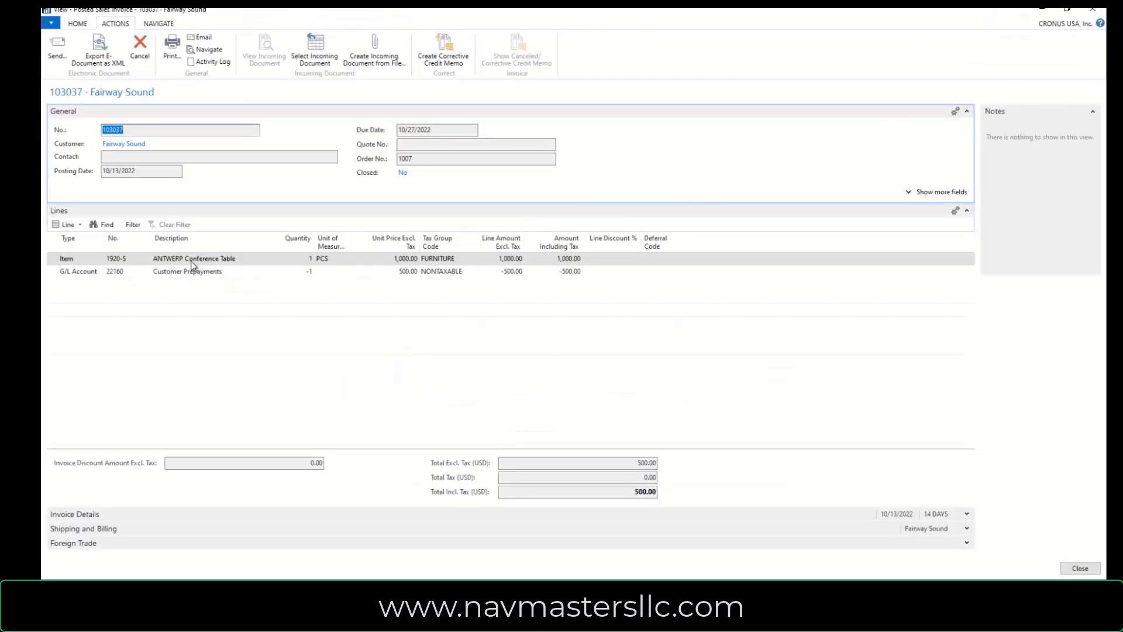
Start a Customer Statement for 10/1/2022 to 10/31/2022, including all customers with ledger entries.
left_click(1093, 9)
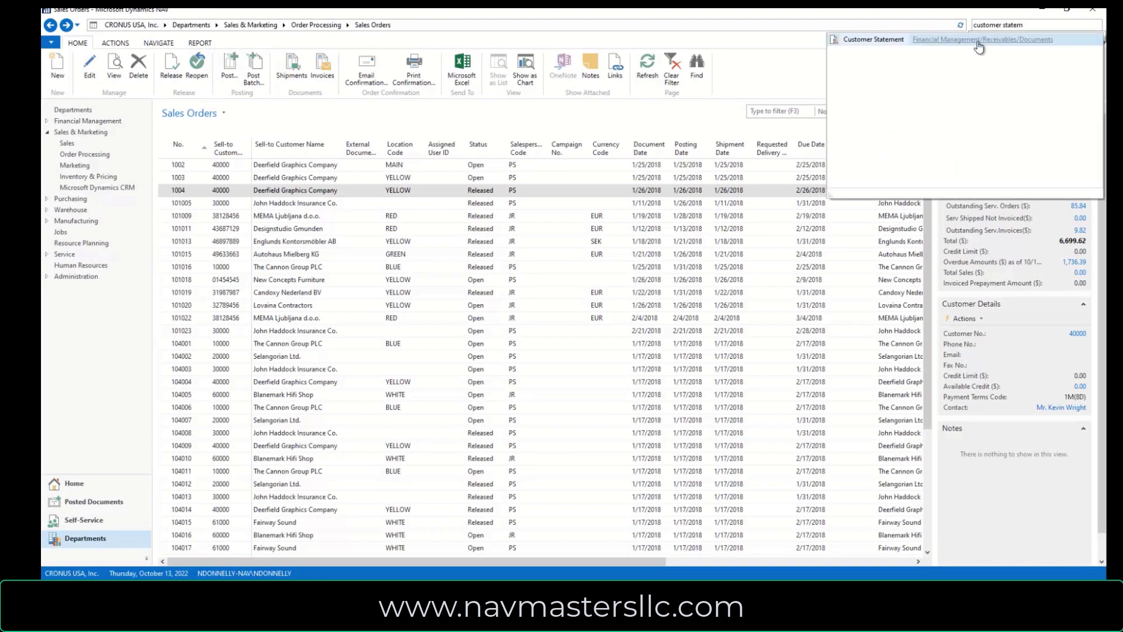
left_click(870, 40)
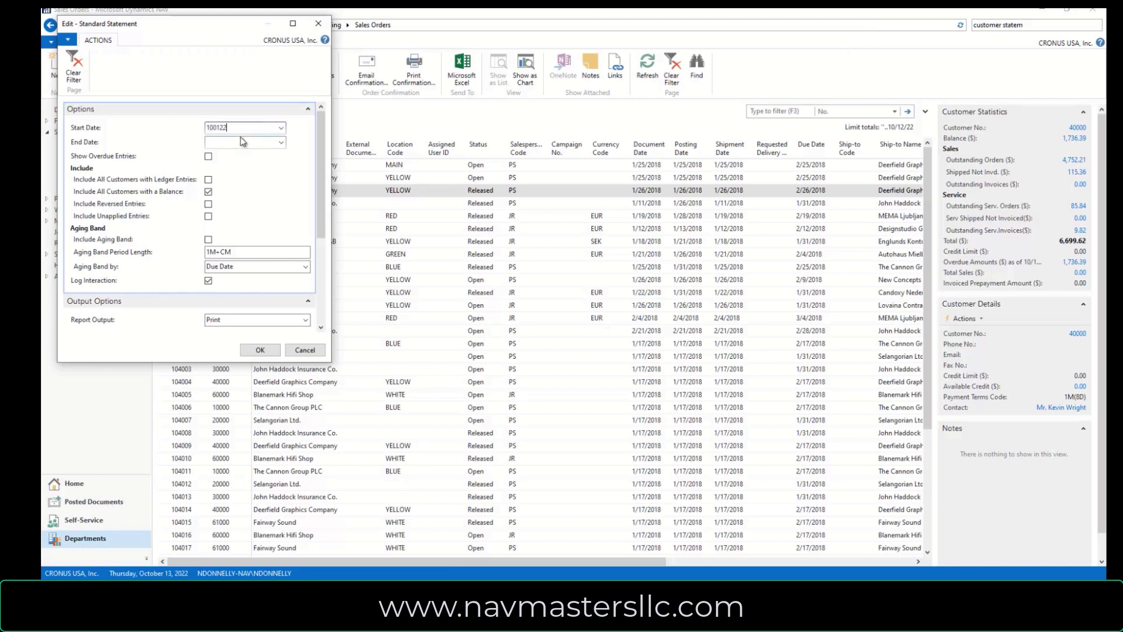
key("Tab")
key("Tab")
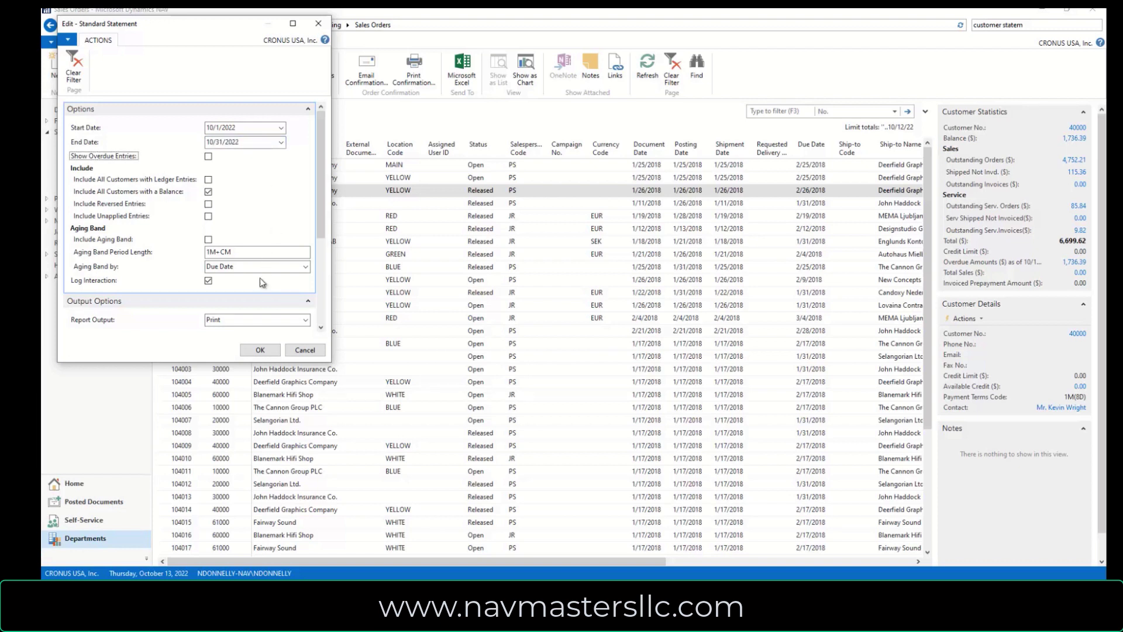
left_click(208, 180)
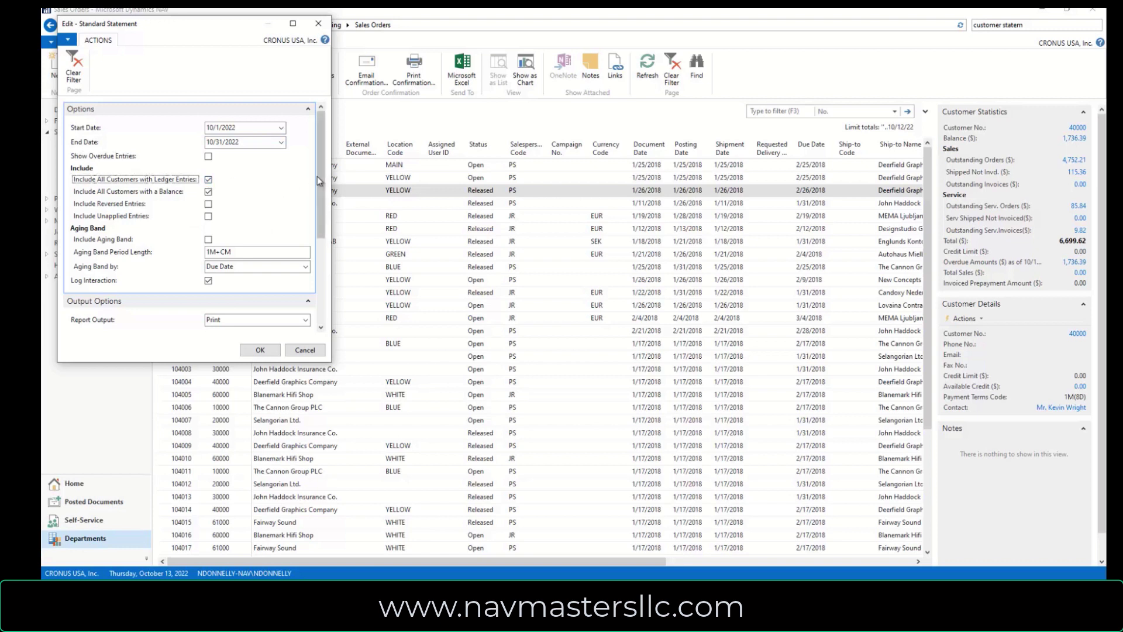
Run the statement as a Preview for customer 61000 and open Standard Statement.docx in Word.
scroll(292, 188, "down", 5)
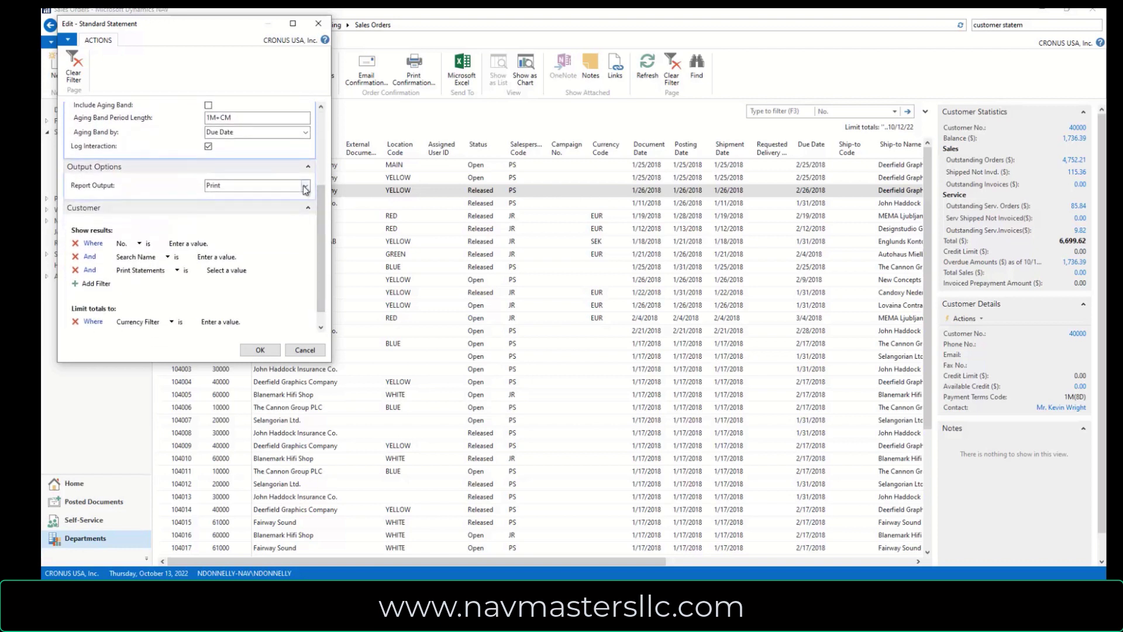
left_click(305, 186)
left_click(222, 221)
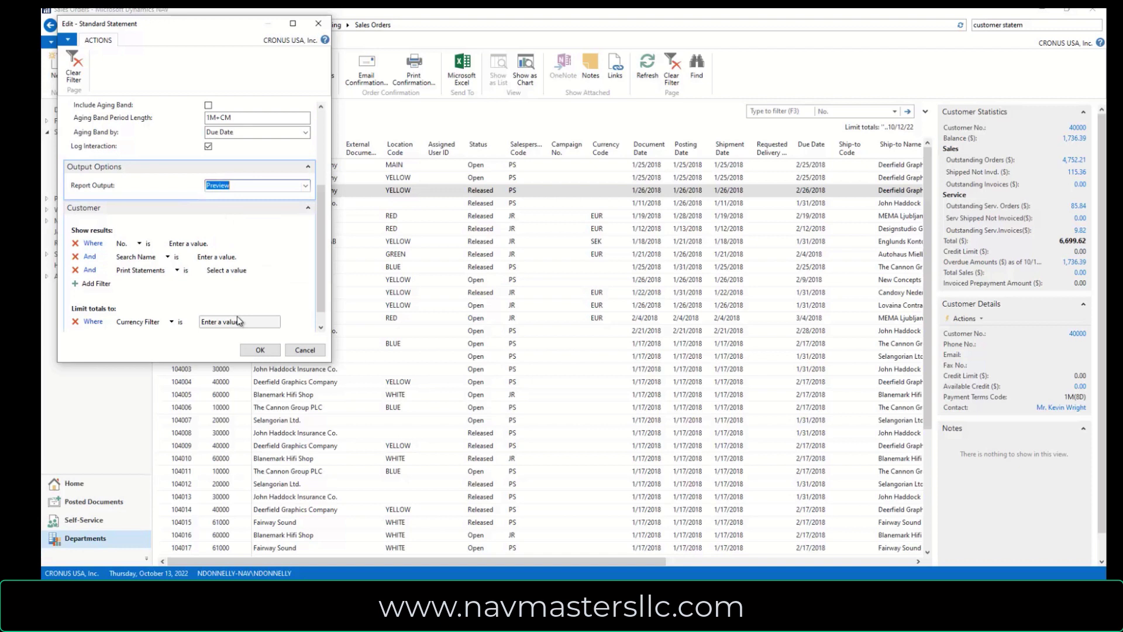
left_click(199, 245)
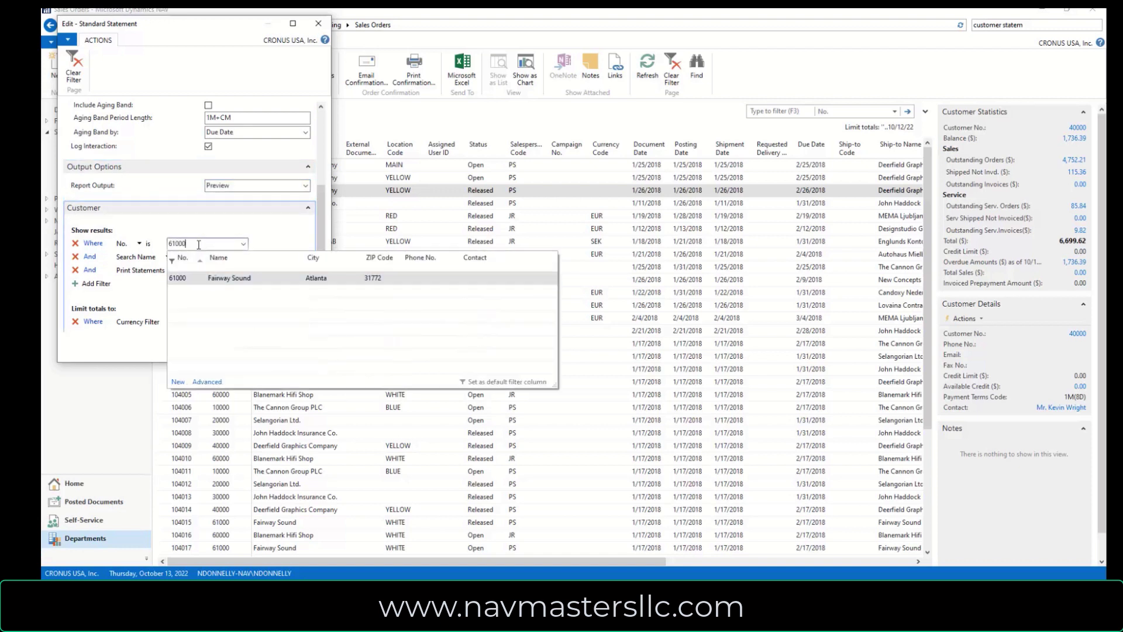
key("Tab")
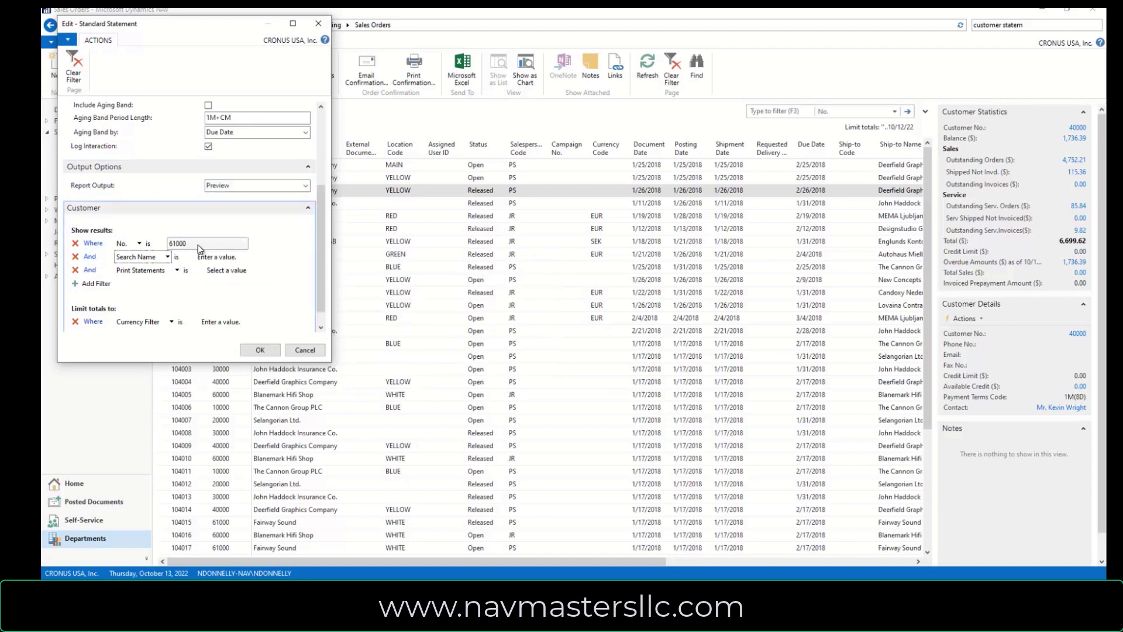
left_click(261, 350)
left_click(565, 313)
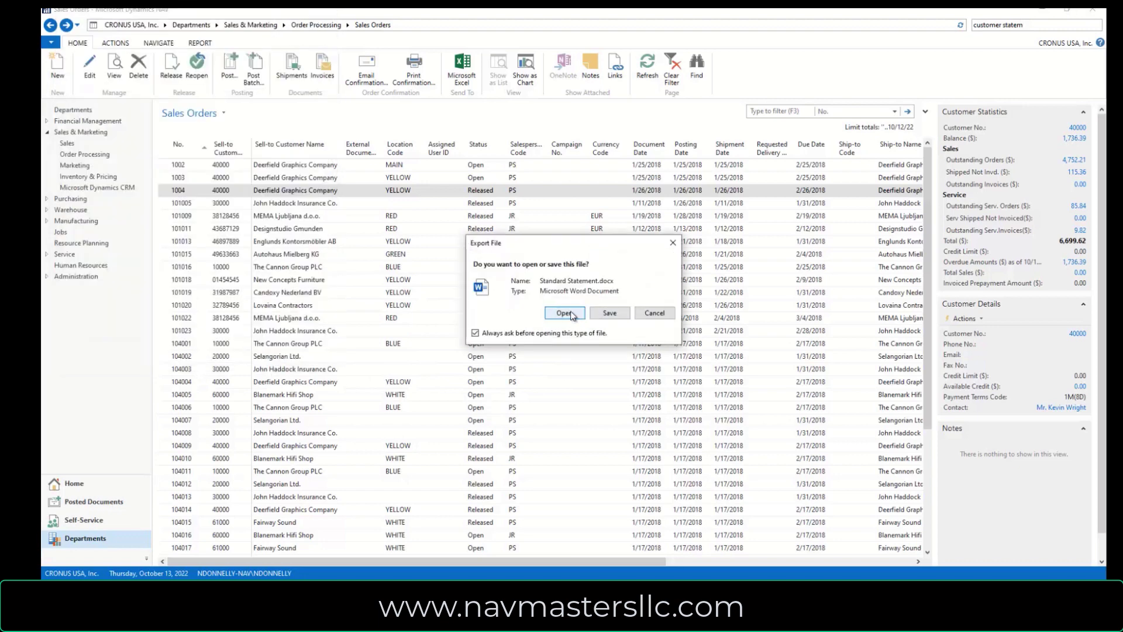